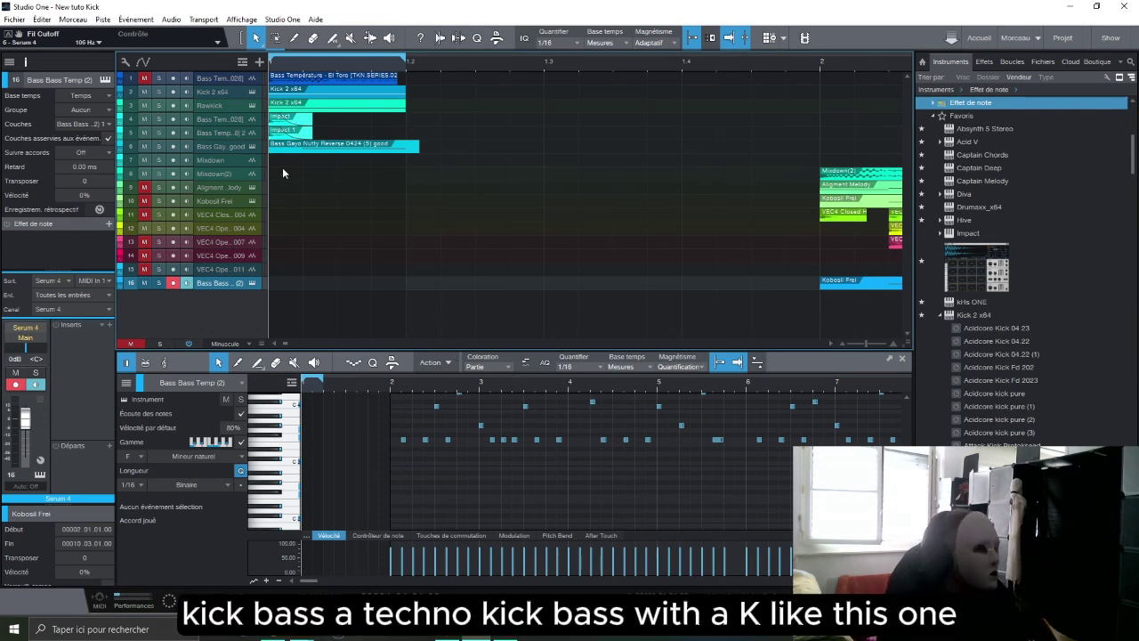
# Step: Solo the Mixdown(2) reference track and play it from bar 2
pyautogui.scroll(3, 281, 201)
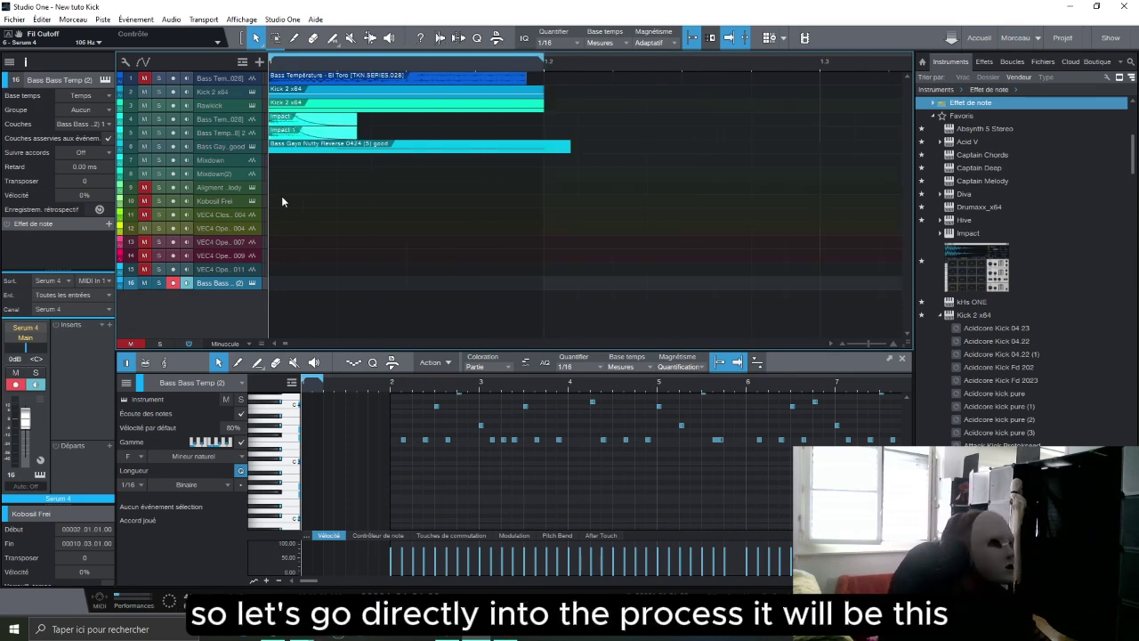
pyautogui.scroll(2, 281, 201)
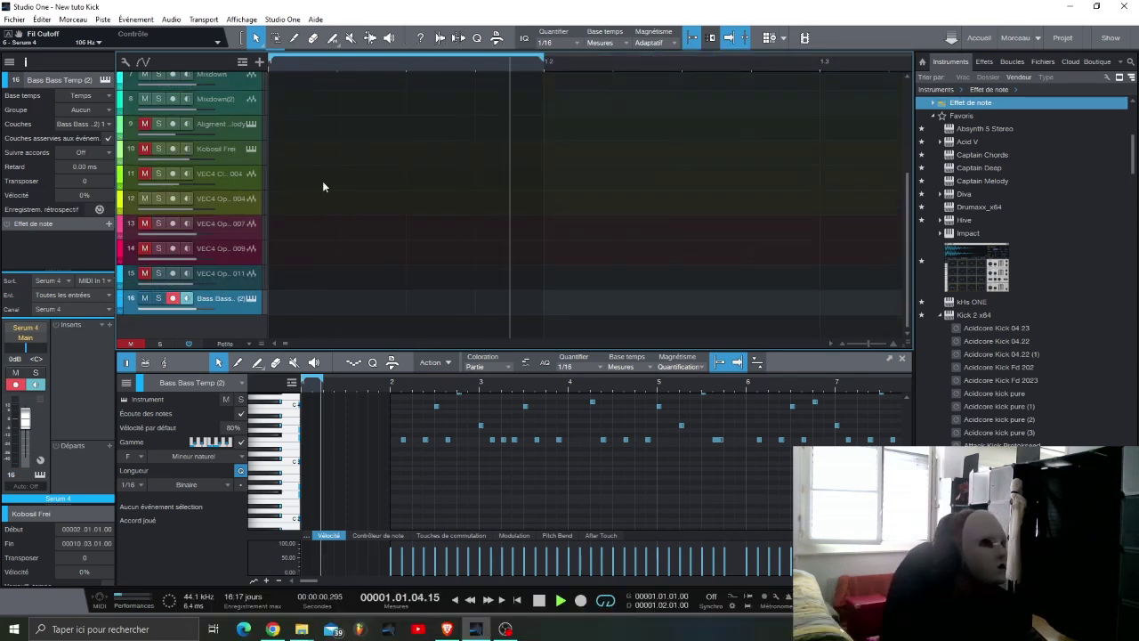
pyautogui.scroll(-2, 322, 181)
pyautogui.scroll(-1, 330, 178)
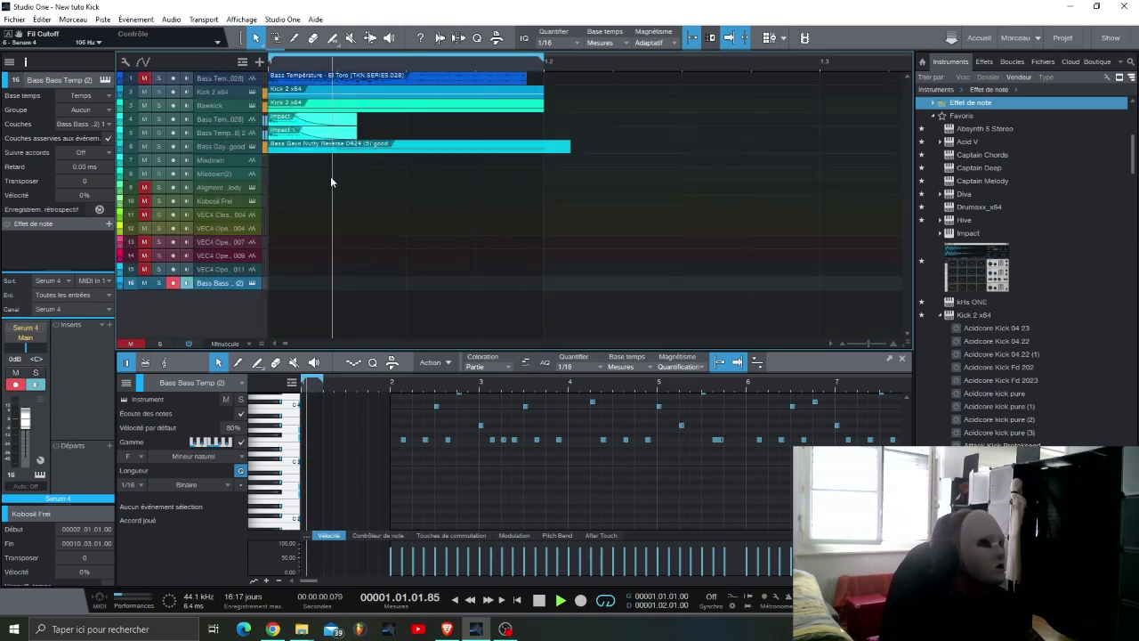
pyautogui.scroll(-3, 330, 178)
pyautogui.press('space')
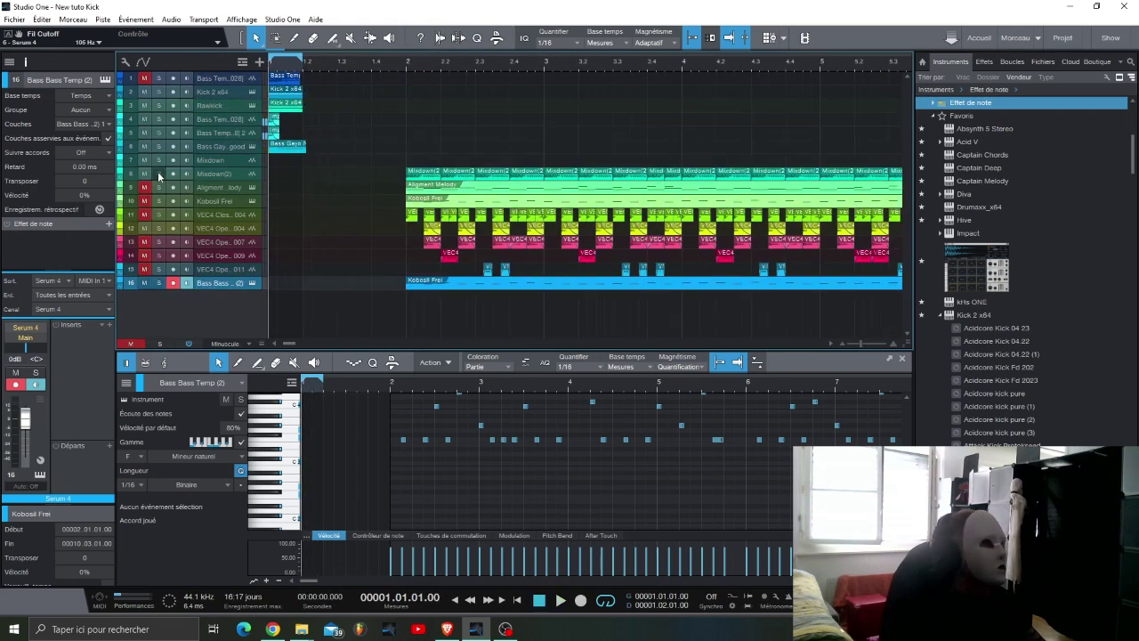
pyautogui.click(158, 173)
pyautogui.click(407, 63)
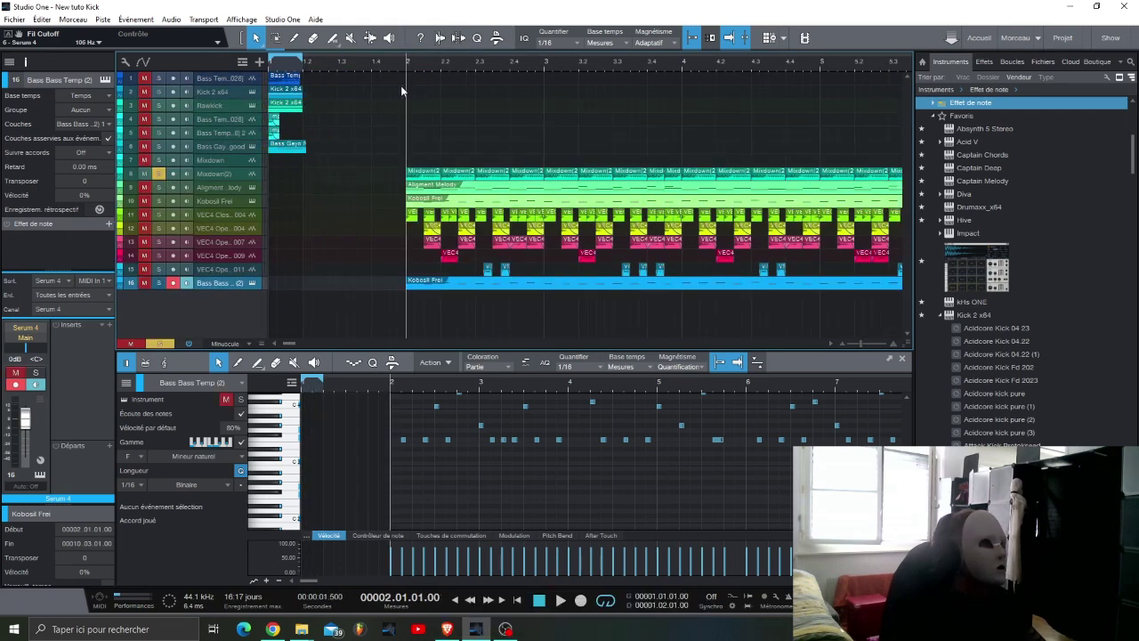
pyautogui.press('space')
# Step: View the Mixdown(2) clip's waveform, stop playback, unsolo it and zoom back to tracks 1–6
pyautogui.click(409, 170)
pyautogui.scroll(2, 410, 170)
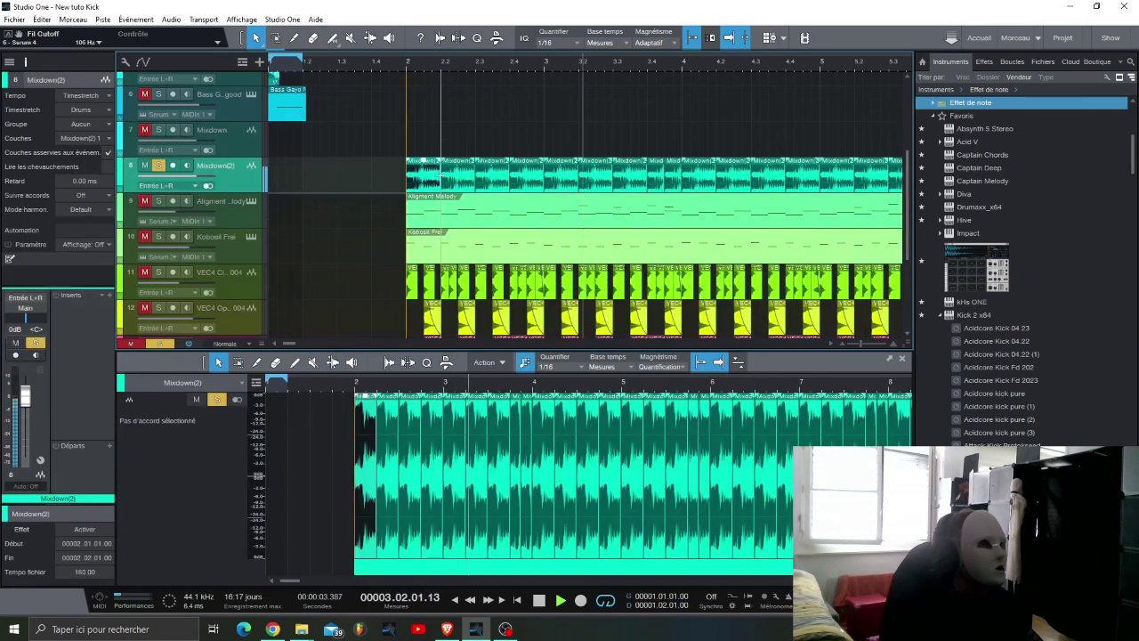
pyautogui.scroll(-2, 438, 177)
pyautogui.scroll(-4, 437, 176)
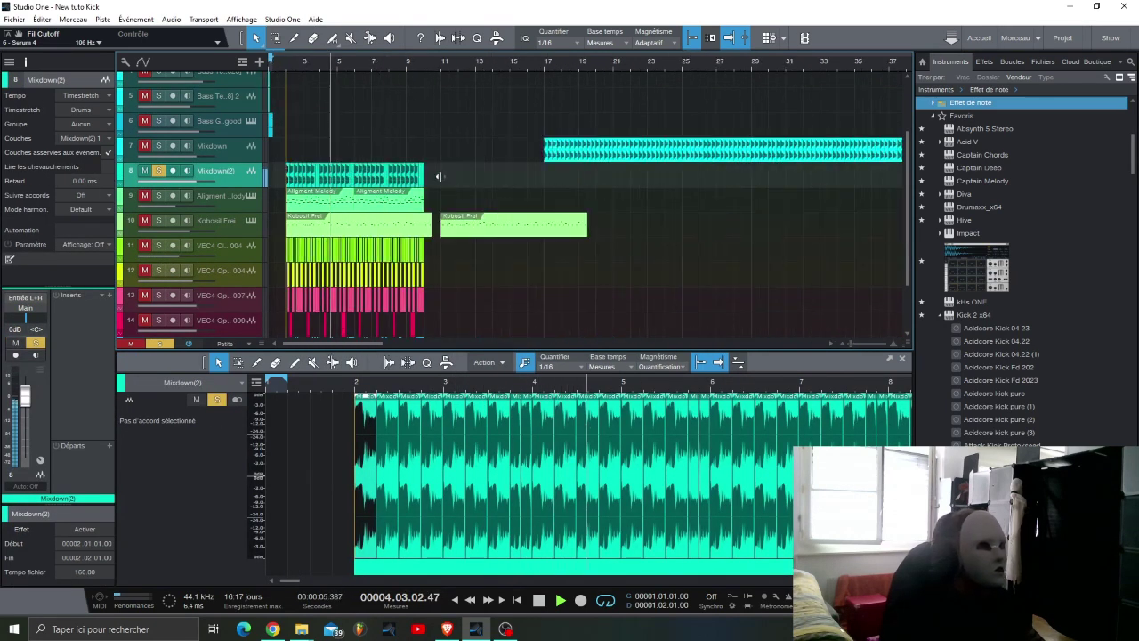
pyautogui.press('space')
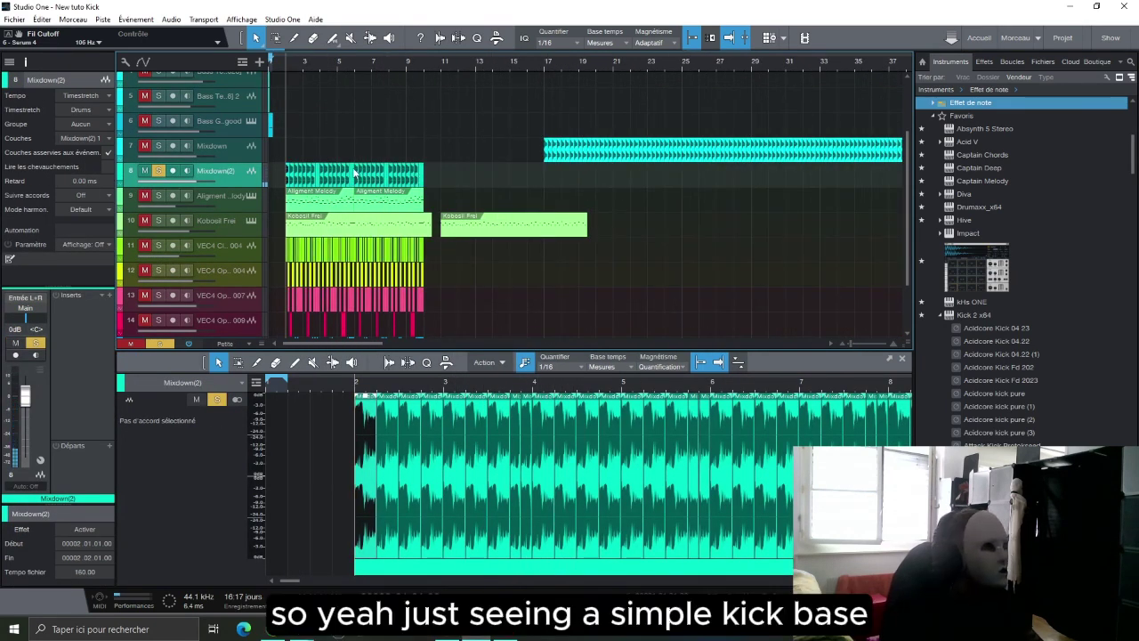
pyautogui.scroll(1, 179, 196)
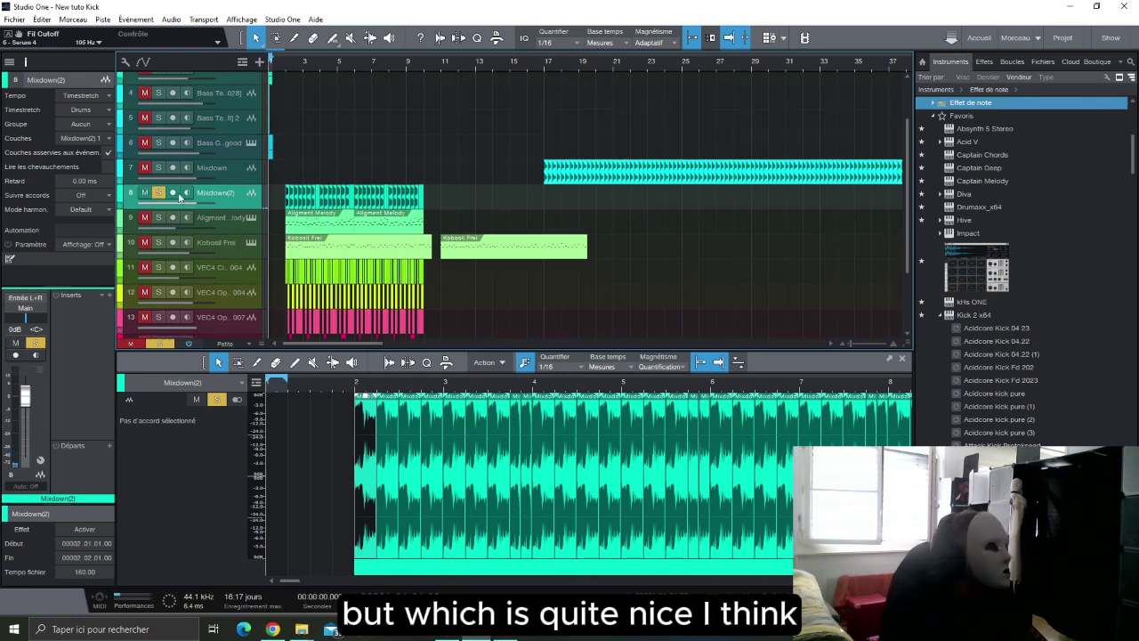
pyautogui.click(159, 192)
pyautogui.scroll(-4, 408, 147)
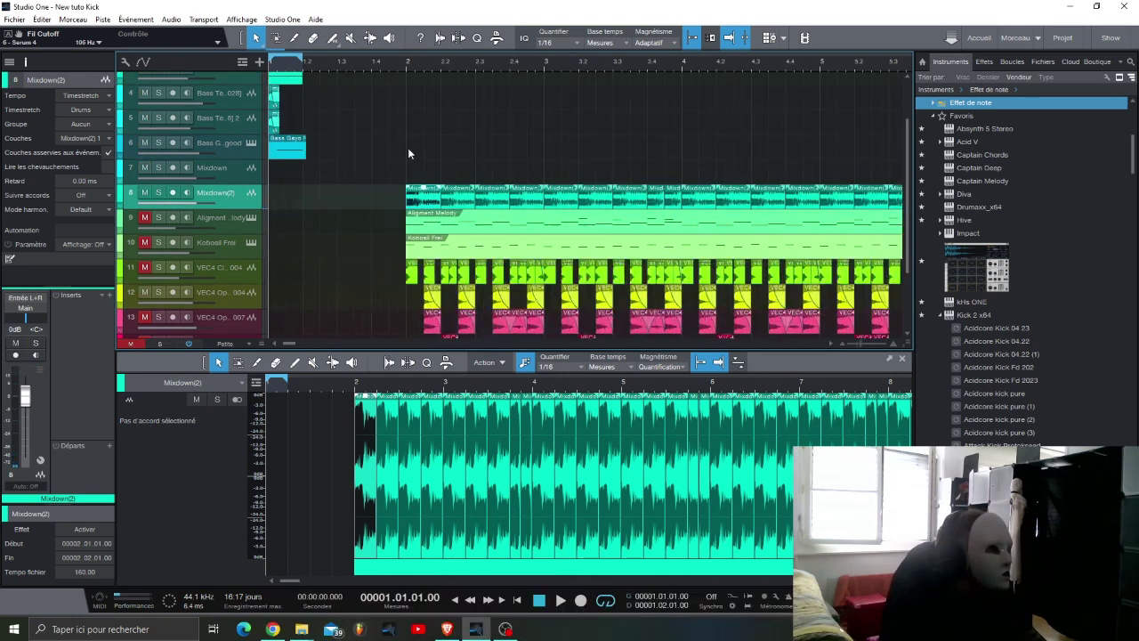
pyautogui.scroll(3, 401, 178)
pyautogui.scroll(3, 400, 199)
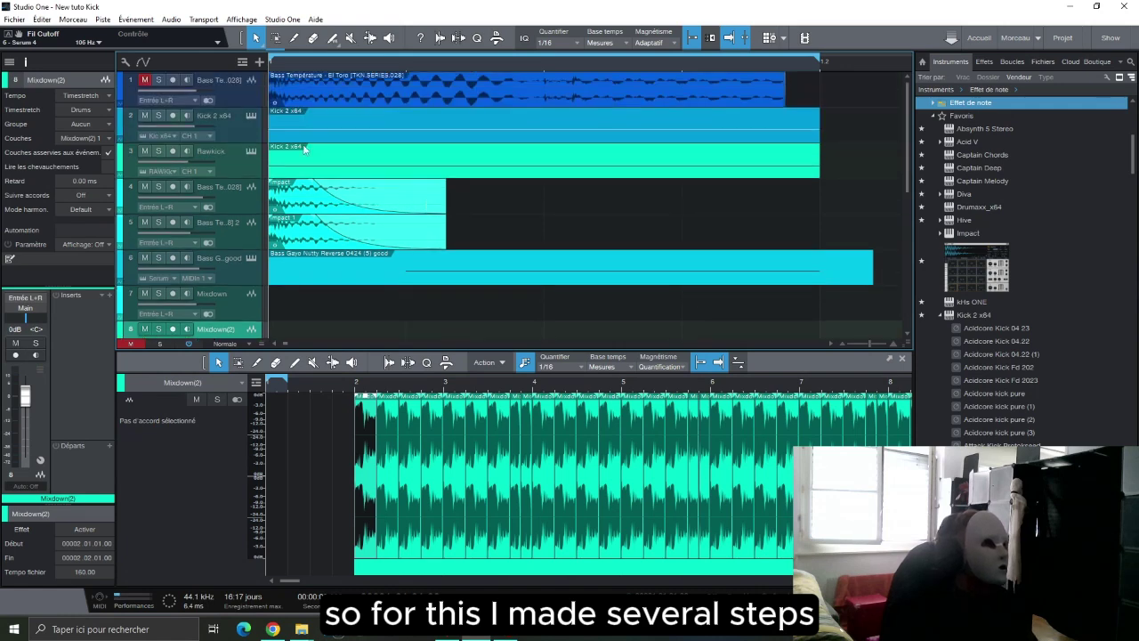
# Step: Review the Kick 2 and RAW-Kick instrument windows, closing each afterwards
pyautogui.click(238, 127)
pyautogui.click(250, 116)
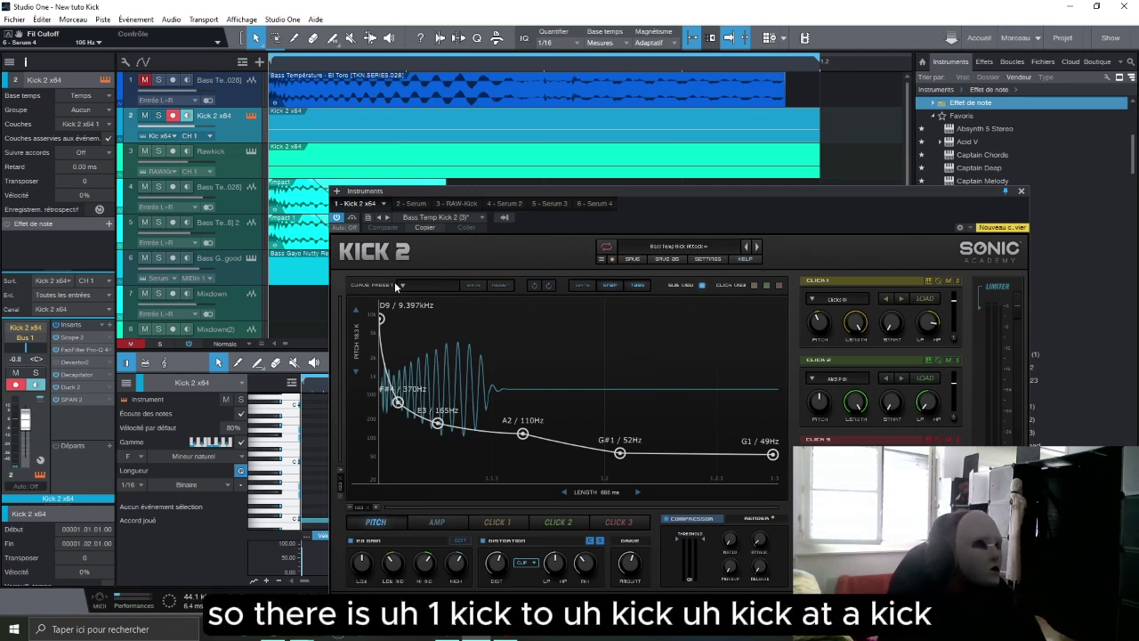
pyautogui.click(1021, 191)
pyautogui.click(244, 154)
pyautogui.click(253, 154)
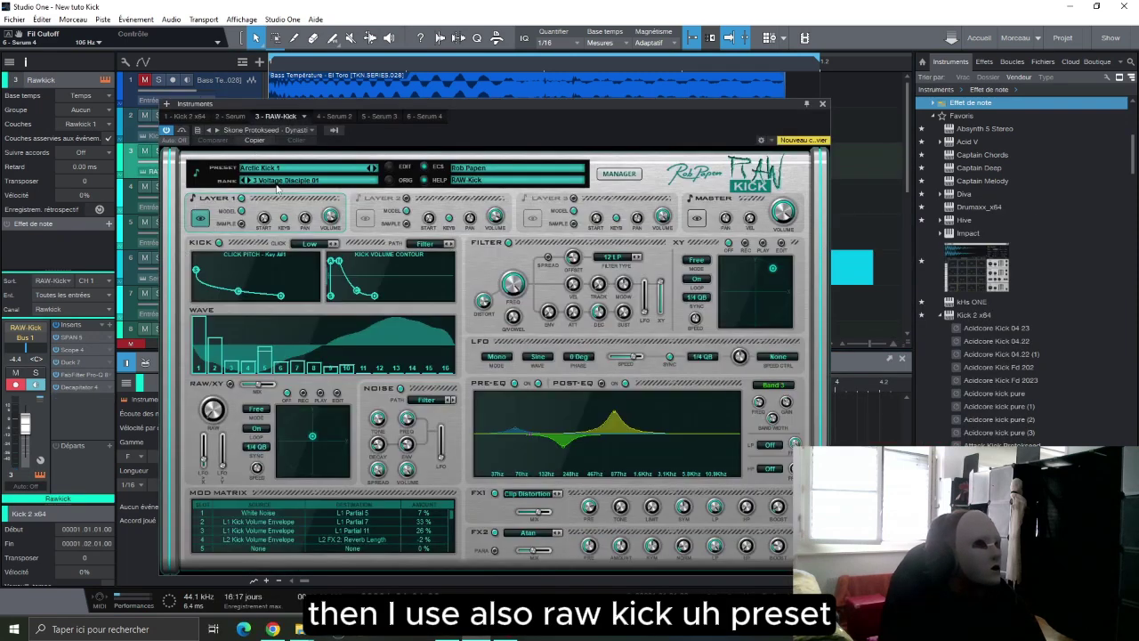
pyautogui.click(822, 103)
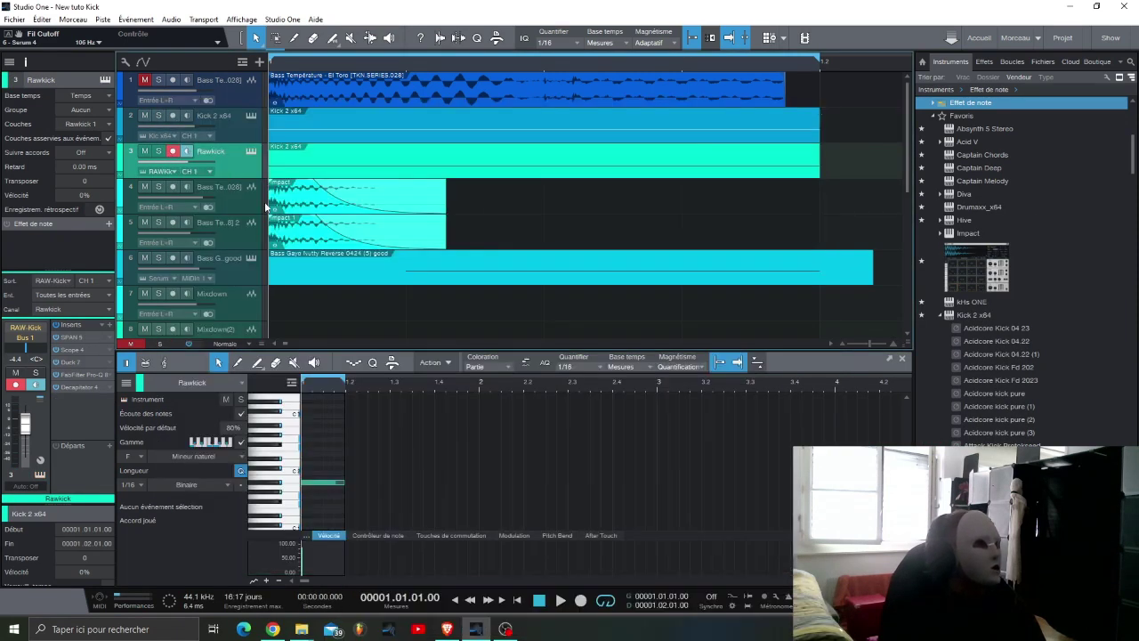
# Step: Select the impact and Bass Gayo tracks, then solo Kick 2 x64 and play it alone
pyautogui.click(241, 194)
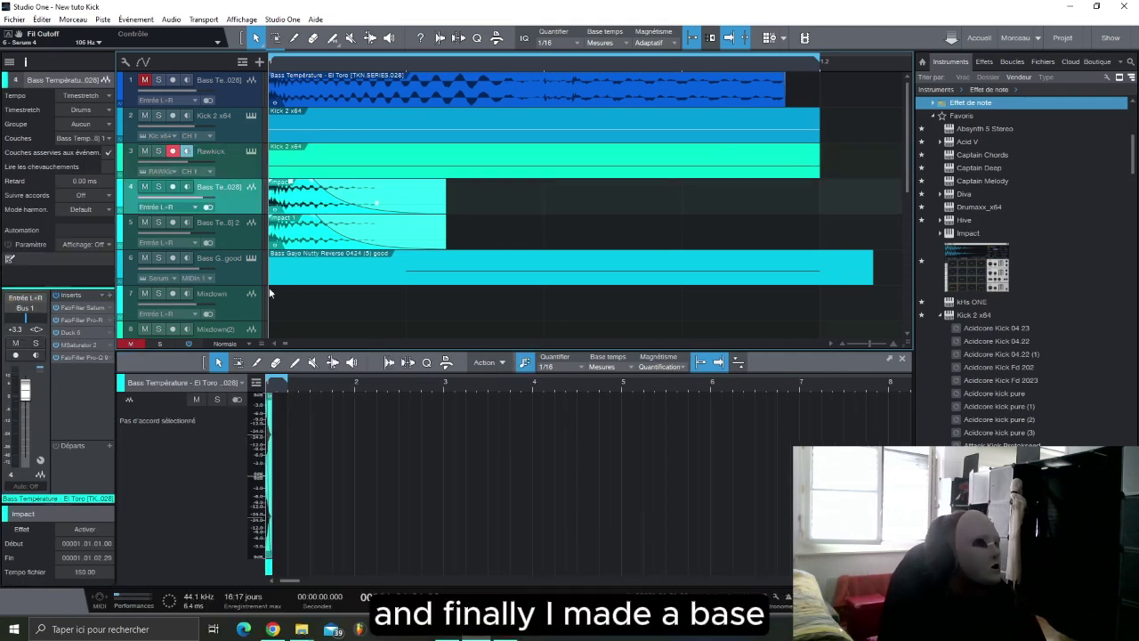
pyautogui.click(246, 278)
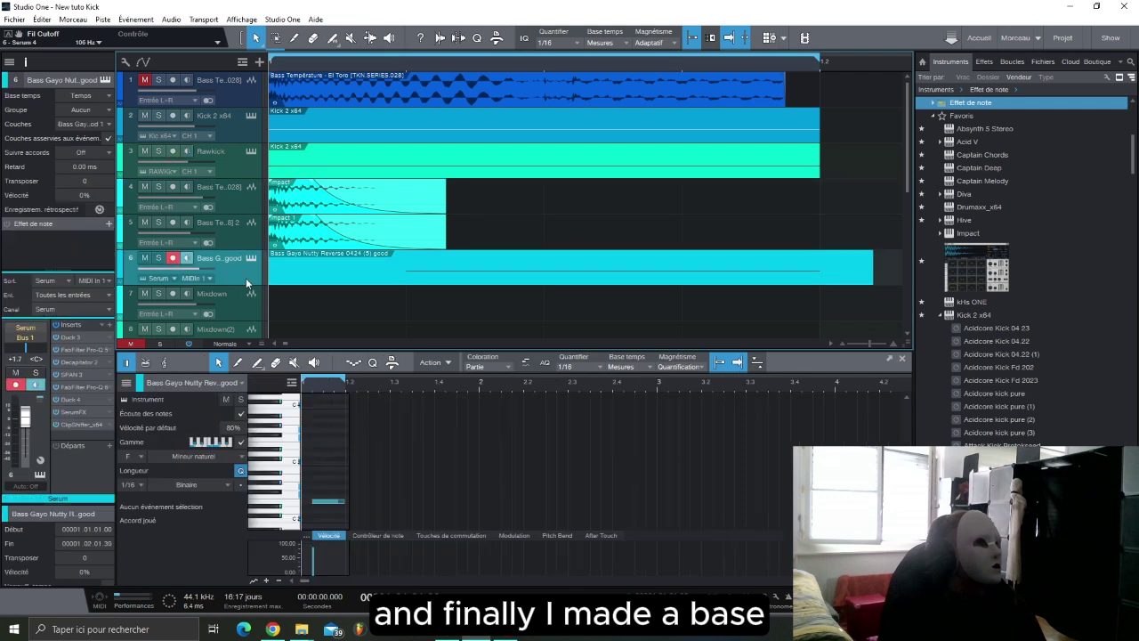
pyautogui.click(158, 116)
pyautogui.click(239, 125)
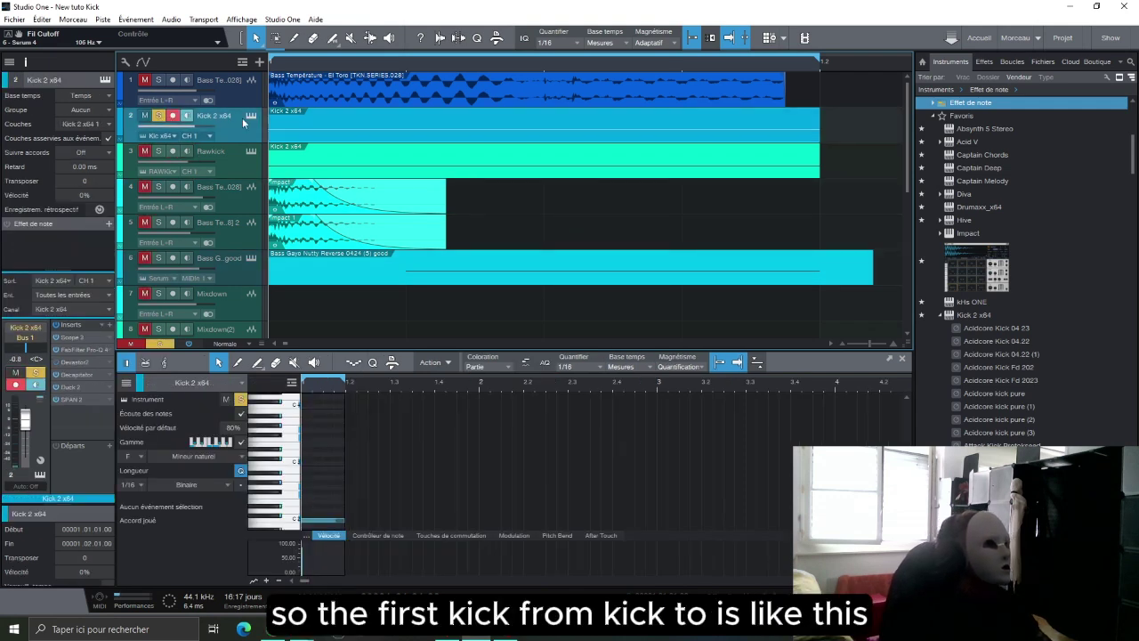
pyautogui.press('space')
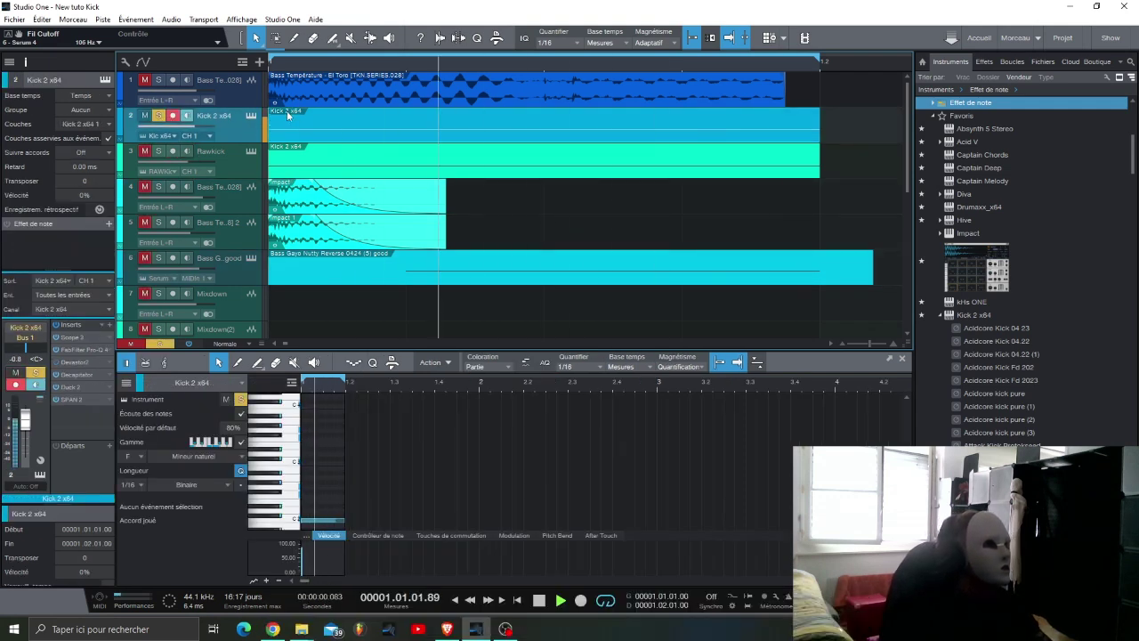
# Step: Reopen Kick 2 and bring up the Scope and SPAN analysers on the kick chain
pyautogui.click(255, 118)
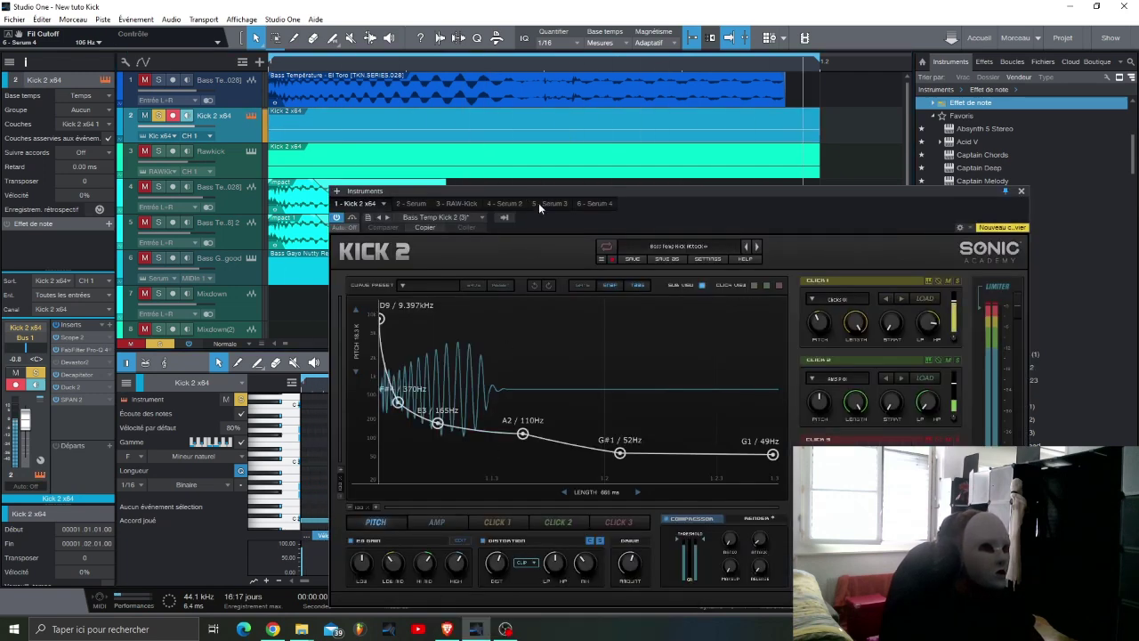
pyautogui.moveTo(536, 190); pyautogui.dragTo(507, 136)
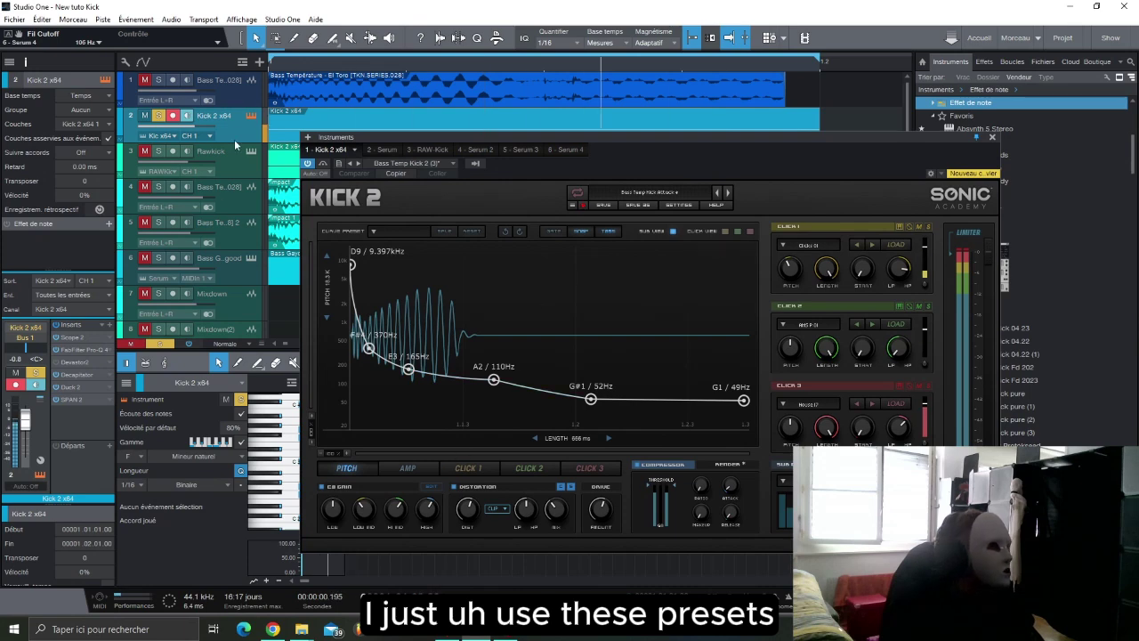
pyautogui.doubleClick(73, 337)
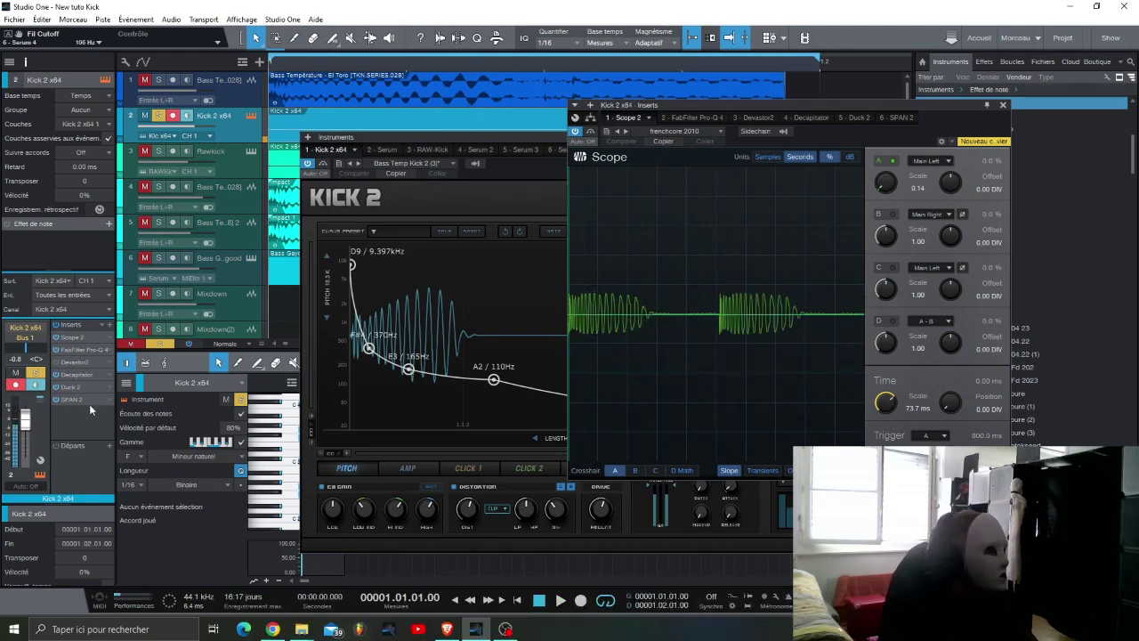
pyautogui.doubleClick(80, 400)
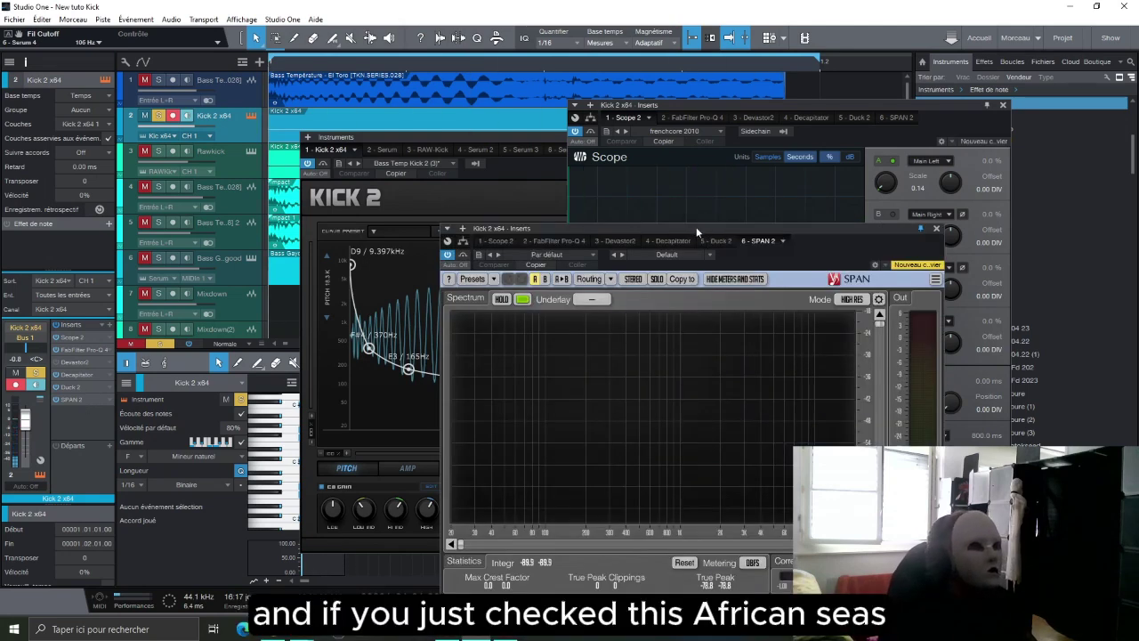
pyautogui.moveTo(696, 226); pyautogui.dragTo(680, 172)
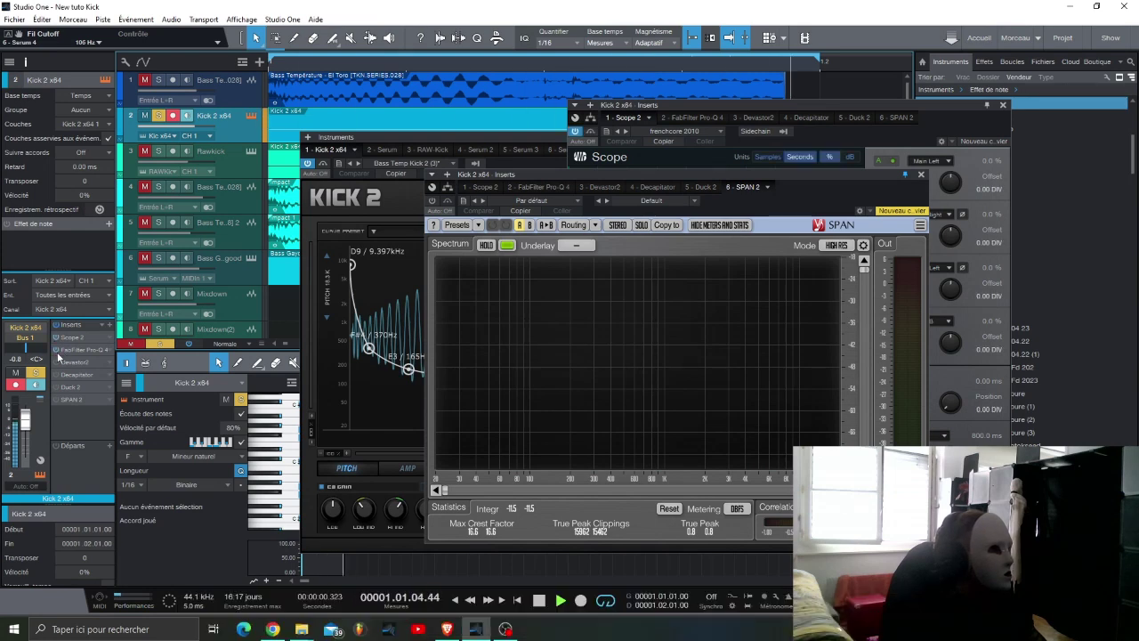
# Step: Show the kick's Pro-Q, Decapitator and Duck settings, then stop playback
pyautogui.click(78, 349)
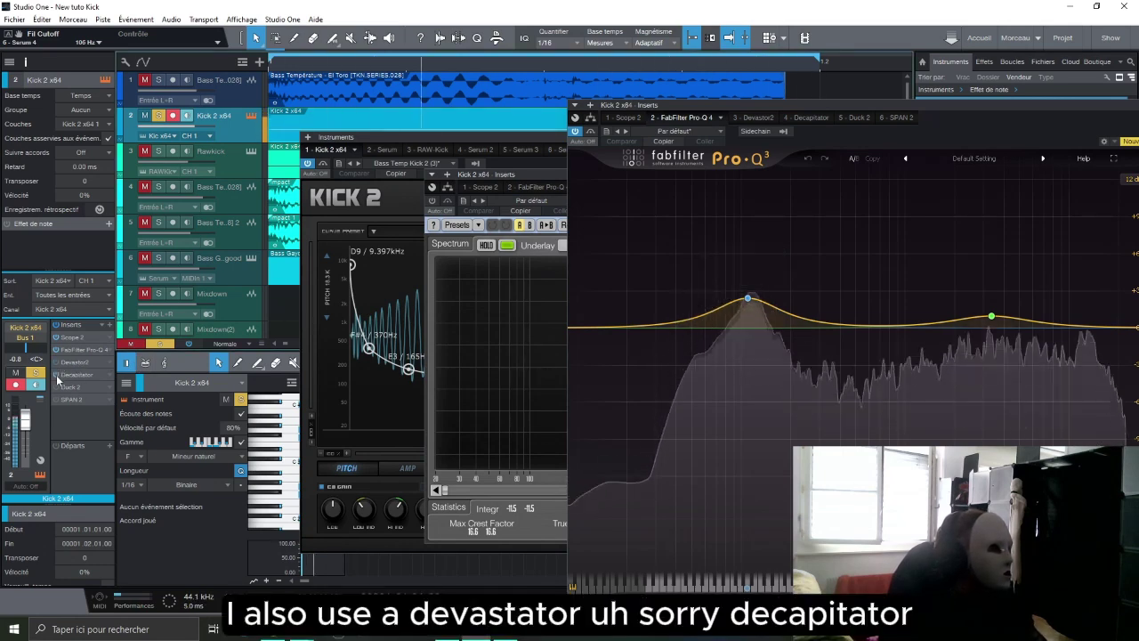
pyautogui.click(79, 375)
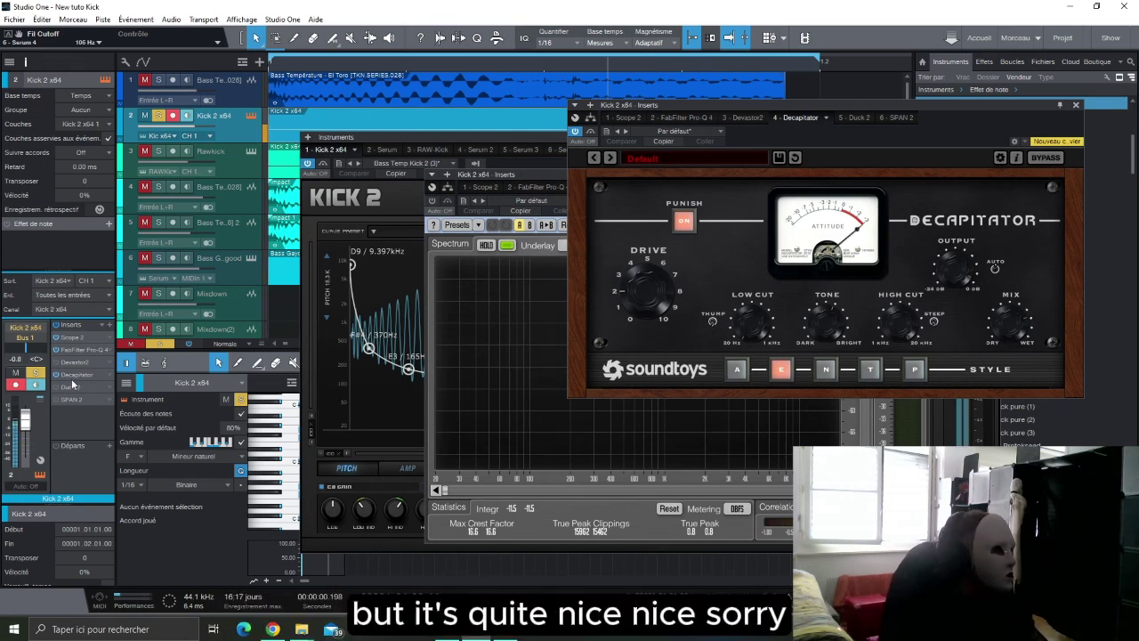
pyautogui.click(64, 388)
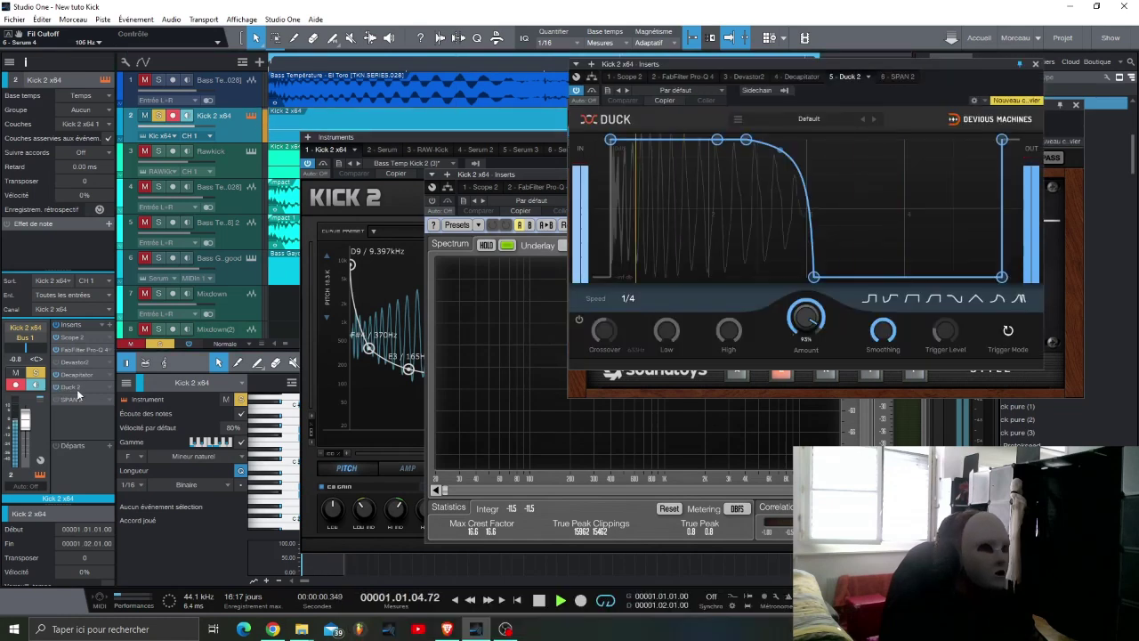
pyautogui.press('space')
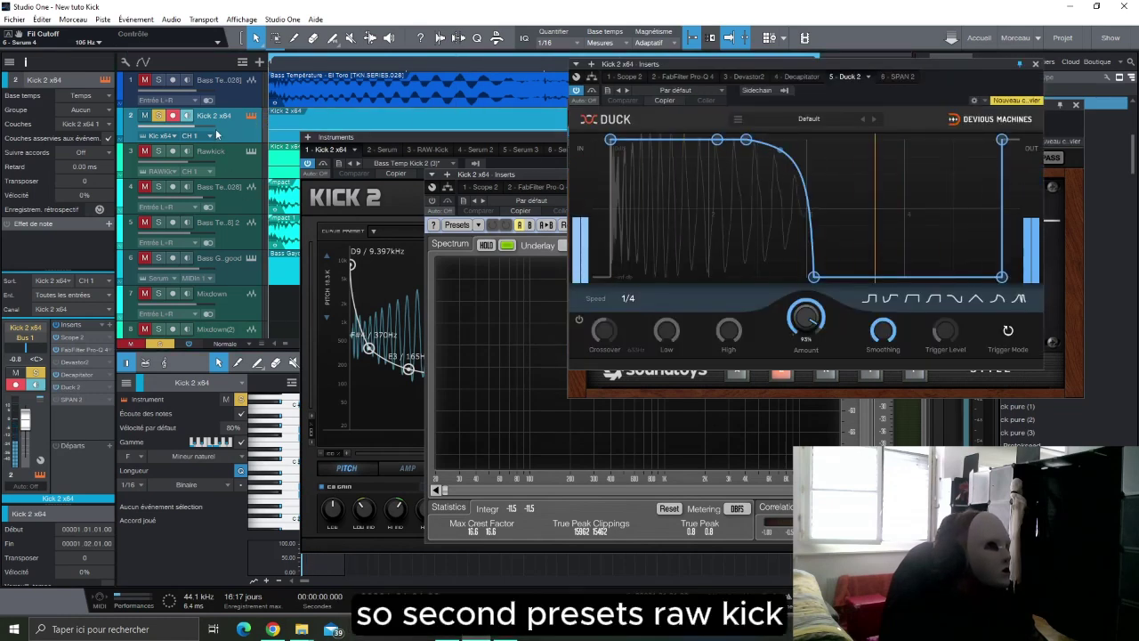
# Step: Move SPAN to the end of Rawkick's insert chain and view its Pro-Q and Decapitator
pyautogui.click(198, 149)
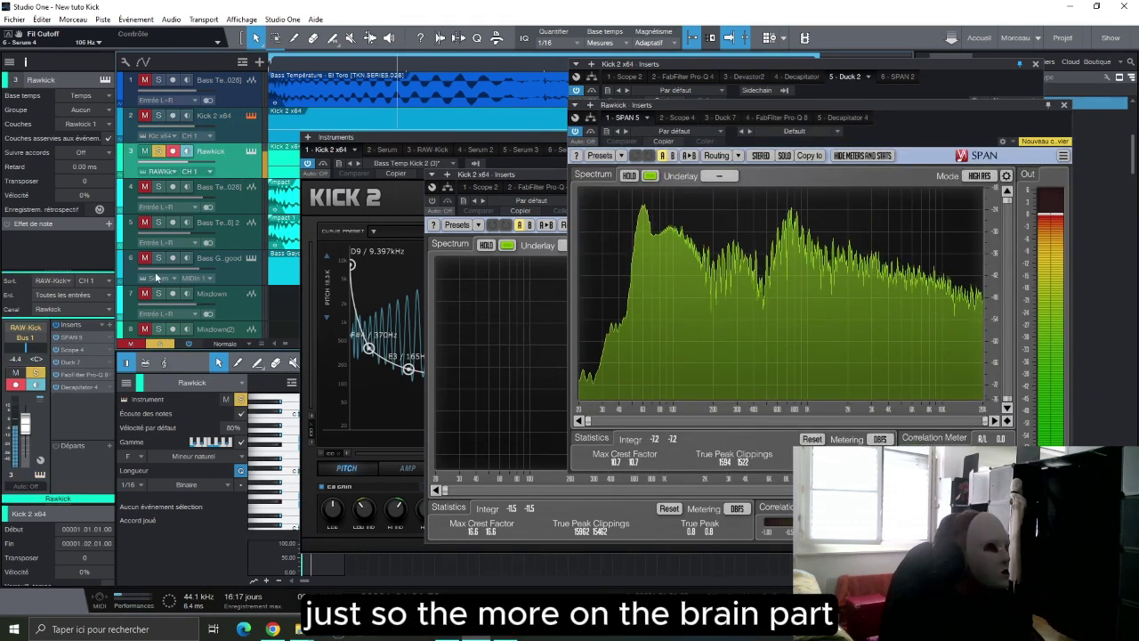
pyautogui.moveTo(88, 344); pyautogui.dragTo(84, 386)
pyautogui.click(84, 386)
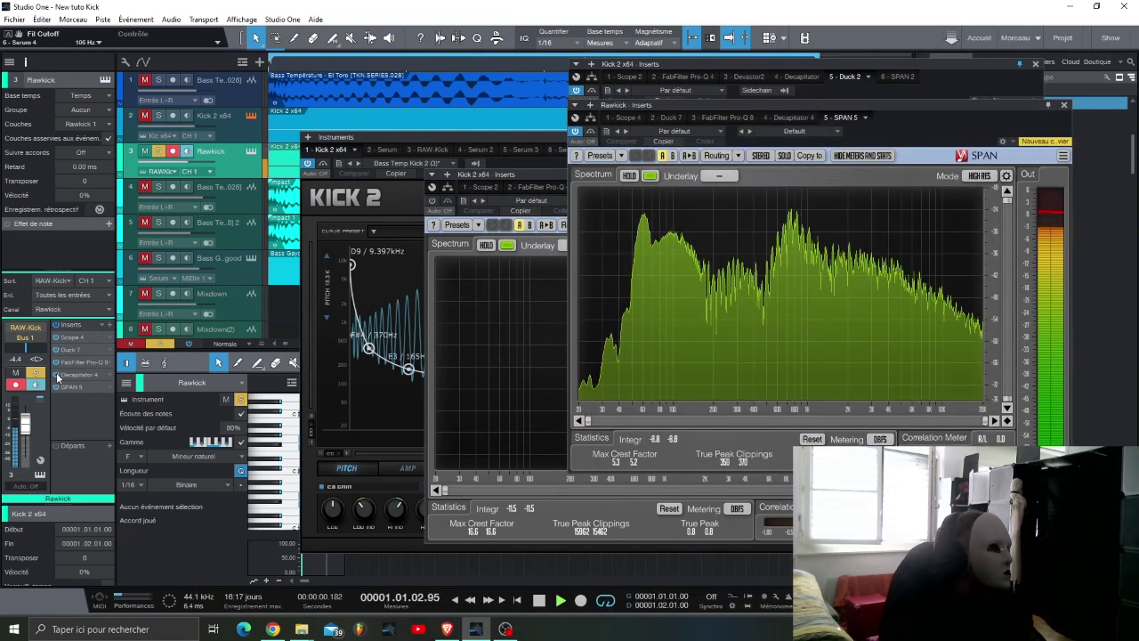
pyautogui.click(84, 362)
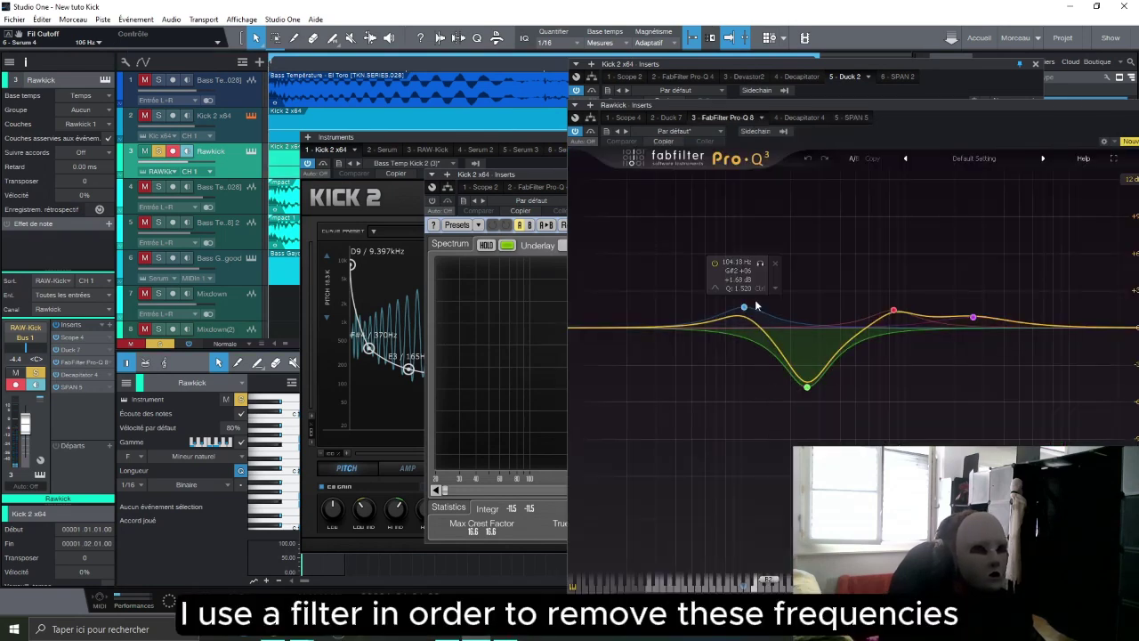
pyautogui.click(75, 375)
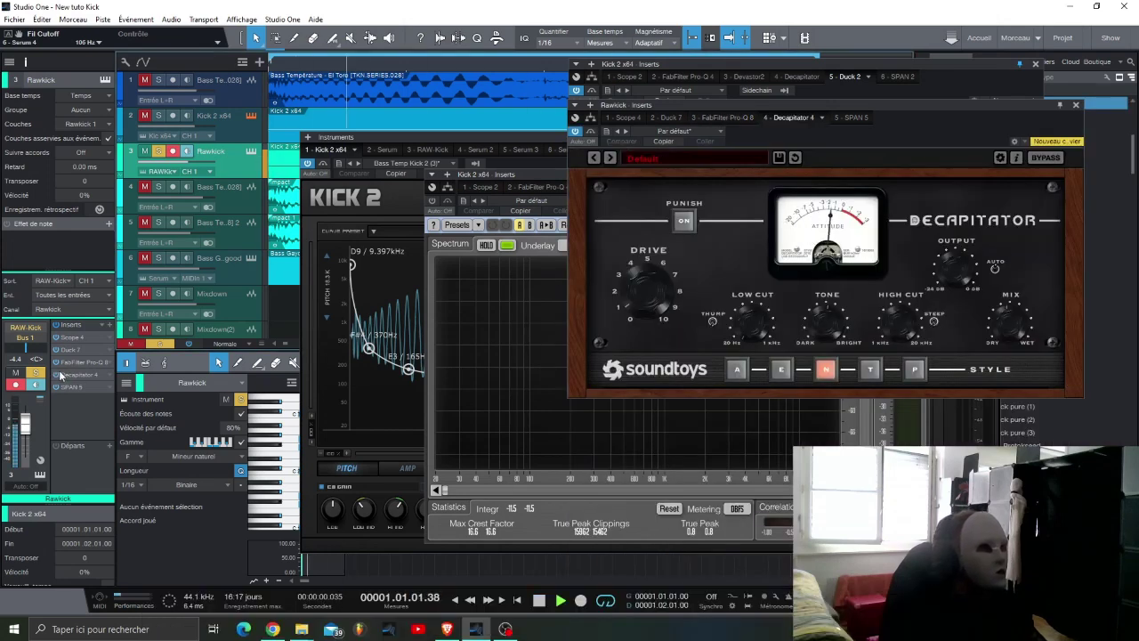
# Step: Unmute Kick 2 and solo Rawkick alongside it
pyautogui.click(144, 117)
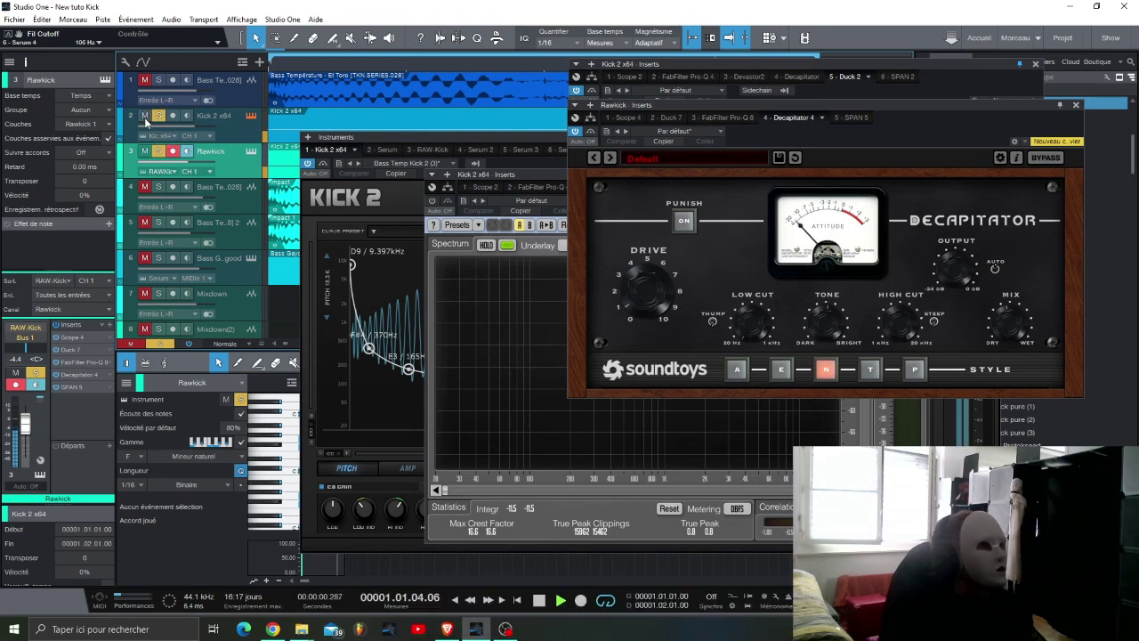
pyautogui.click(145, 152)
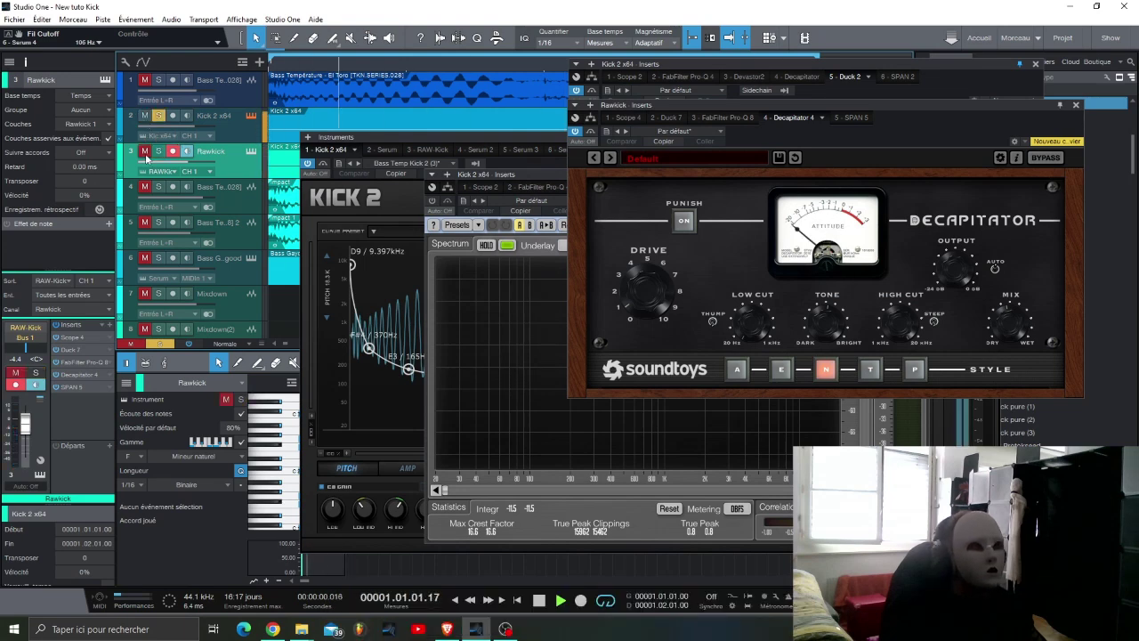
pyautogui.click(146, 155)
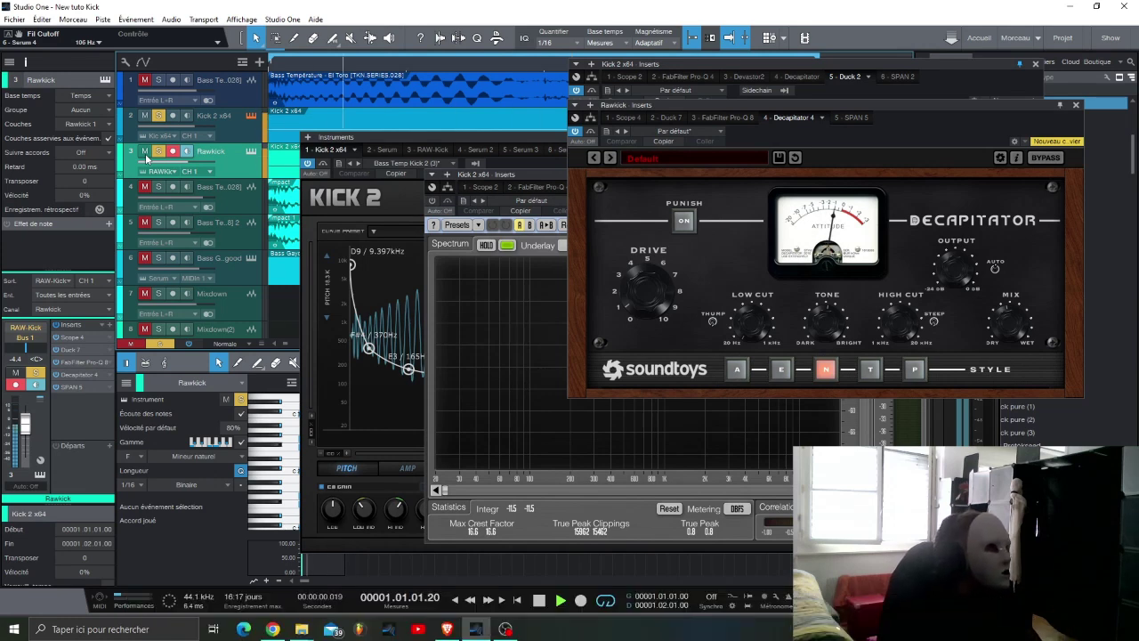
# Step: Close the Rawkick effects, Kick 2, Duck and SPAN windows
pyautogui.moveTo(520, 132); pyautogui.dragTo(674, 159)
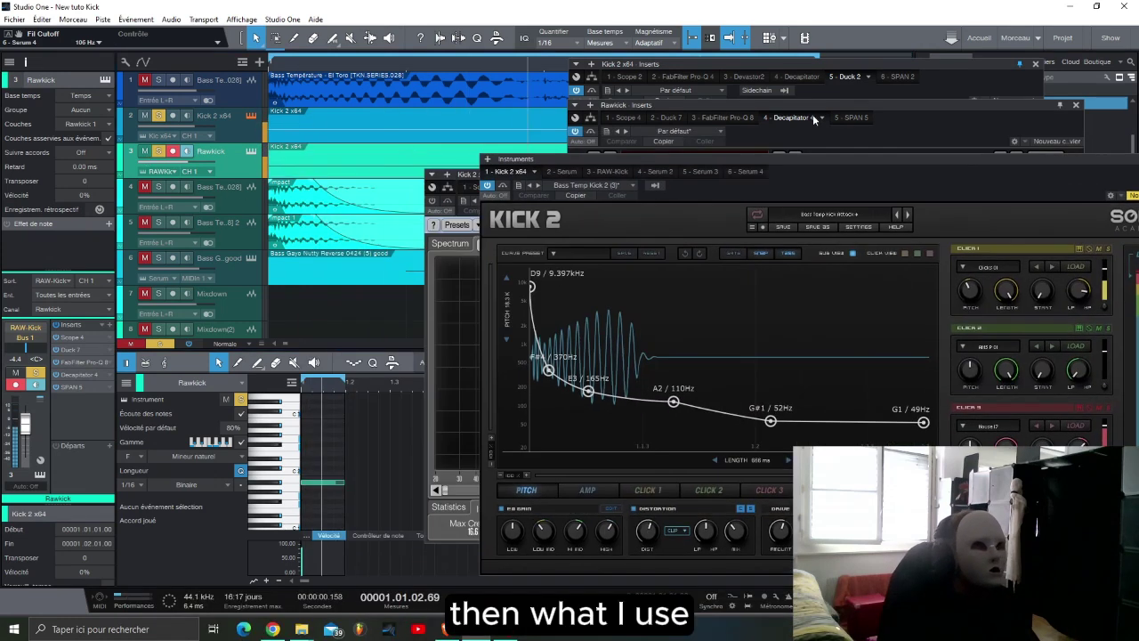
pyautogui.click(1075, 105)
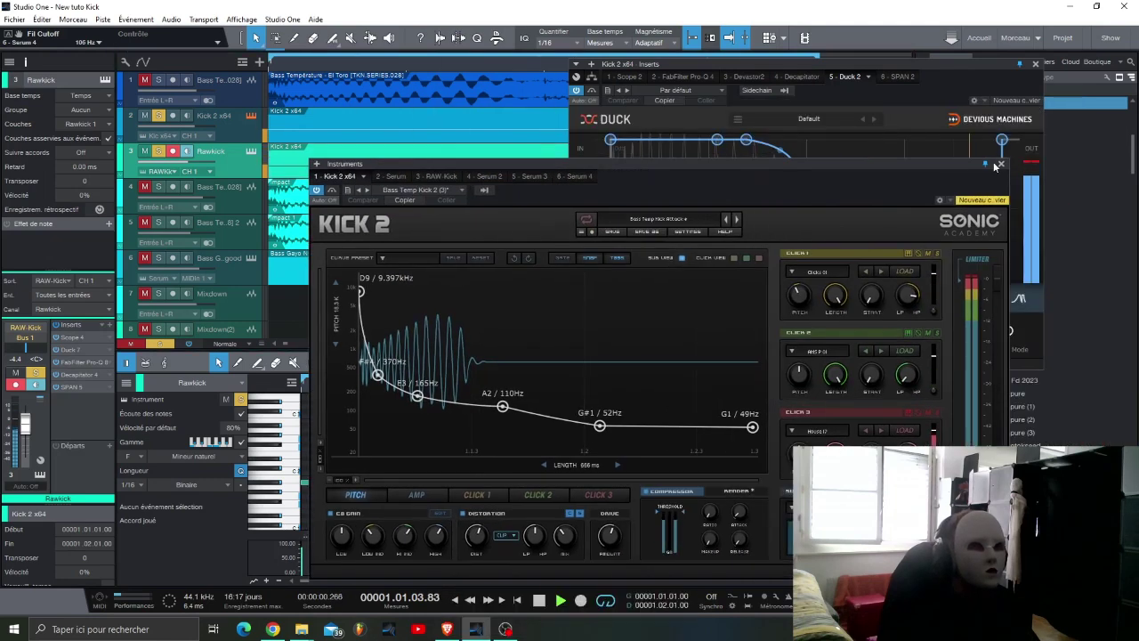
pyautogui.click(1009, 92)
pyautogui.click(1035, 64)
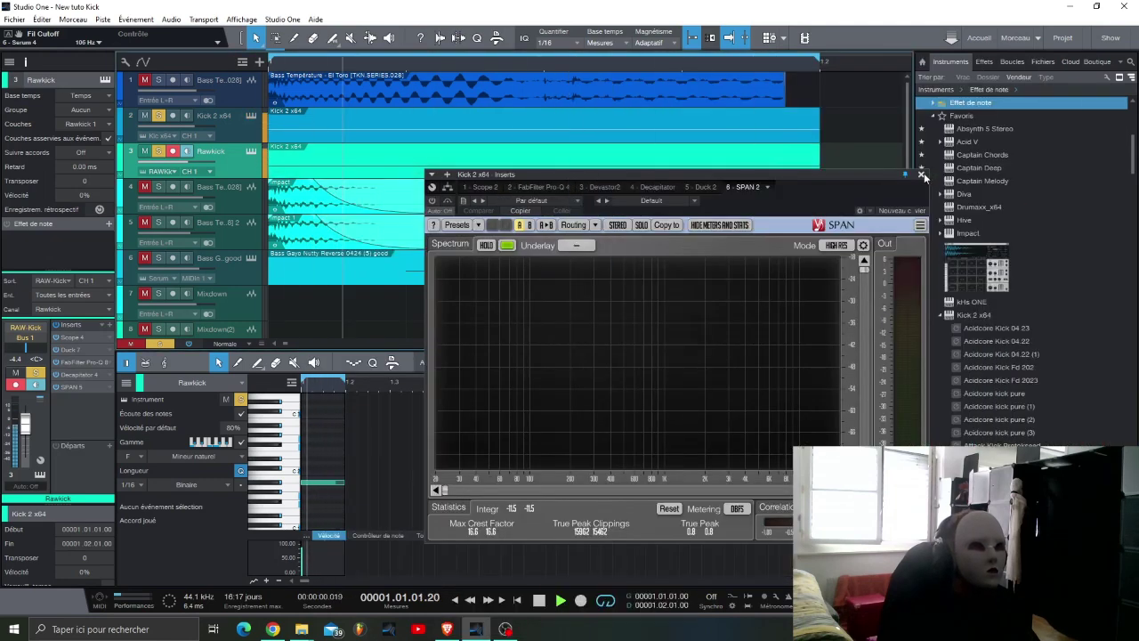
pyautogui.click(920, 175)
# Step: Solo both impact sample tracks and play the loop with the kicks
pyautogui.click(309, 202)
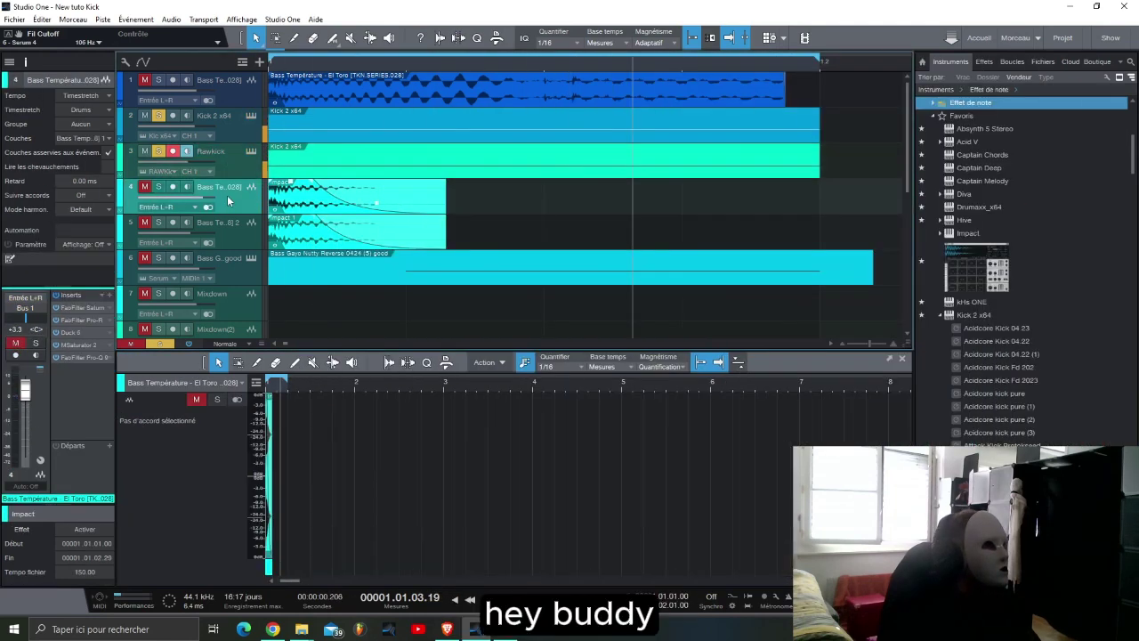
pyautogui.click(144, 186)
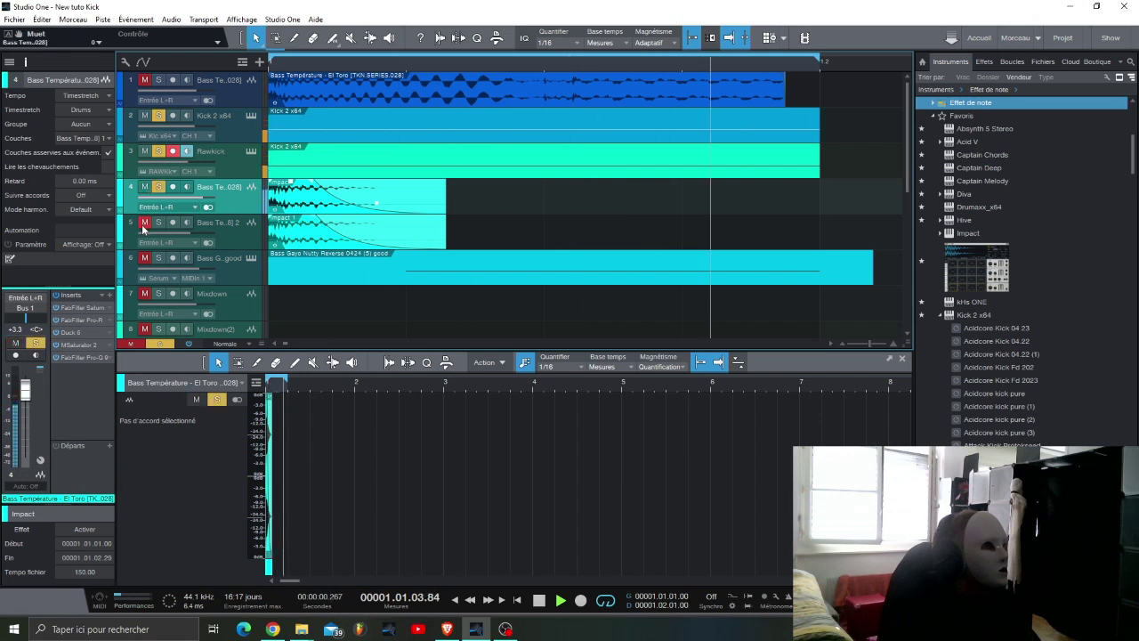
pyautogui.click(144, 222)
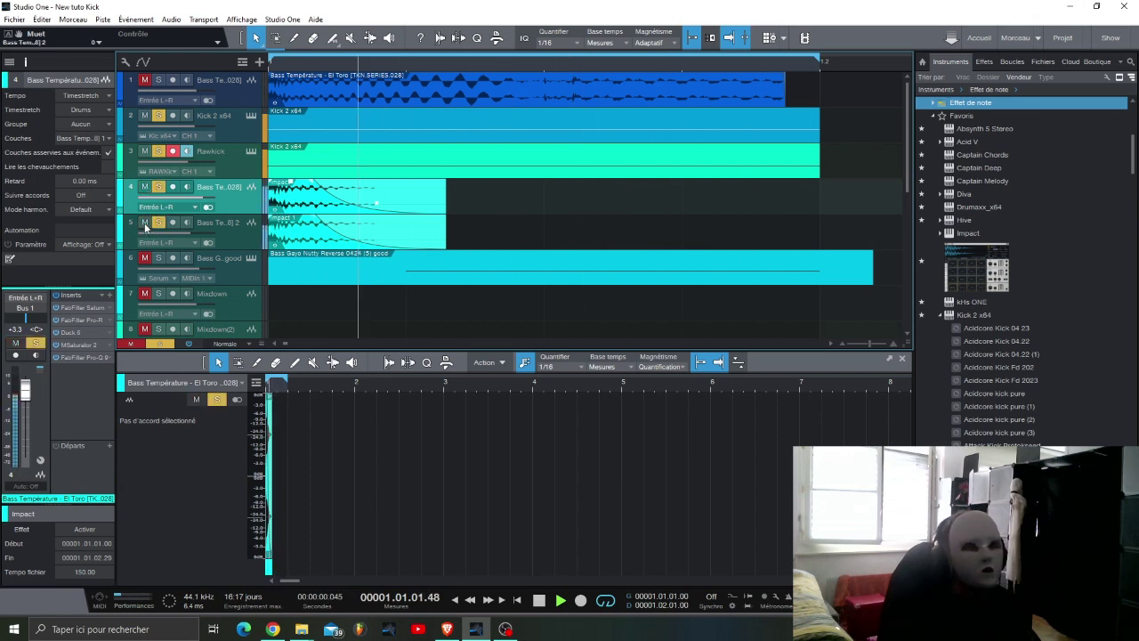
pyautogui.press('space')
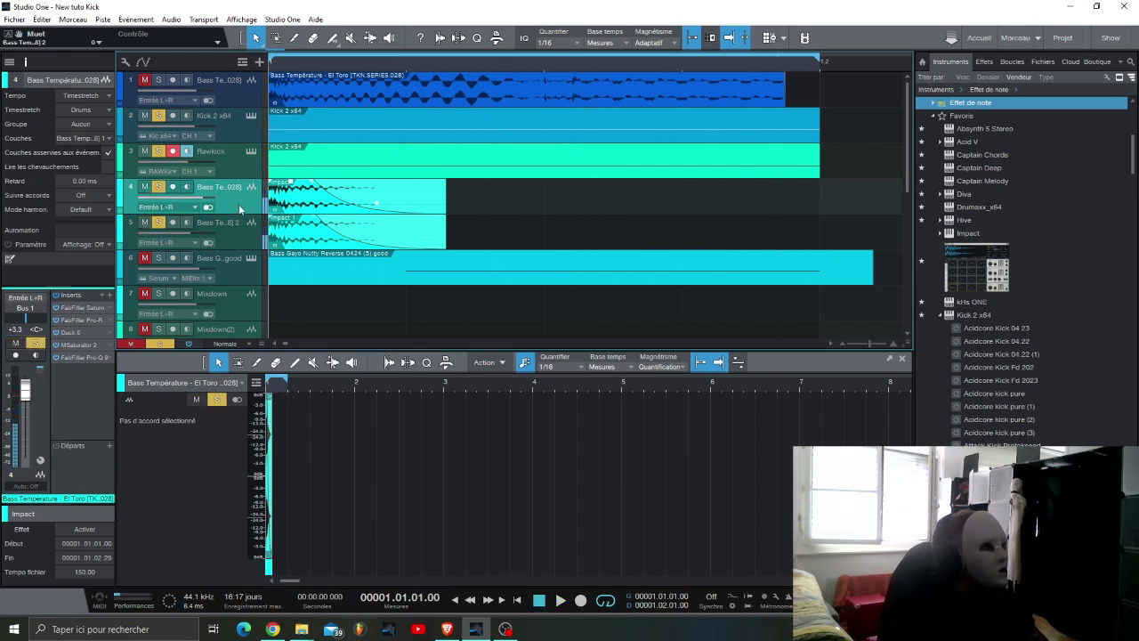
pyautogui.press('space')
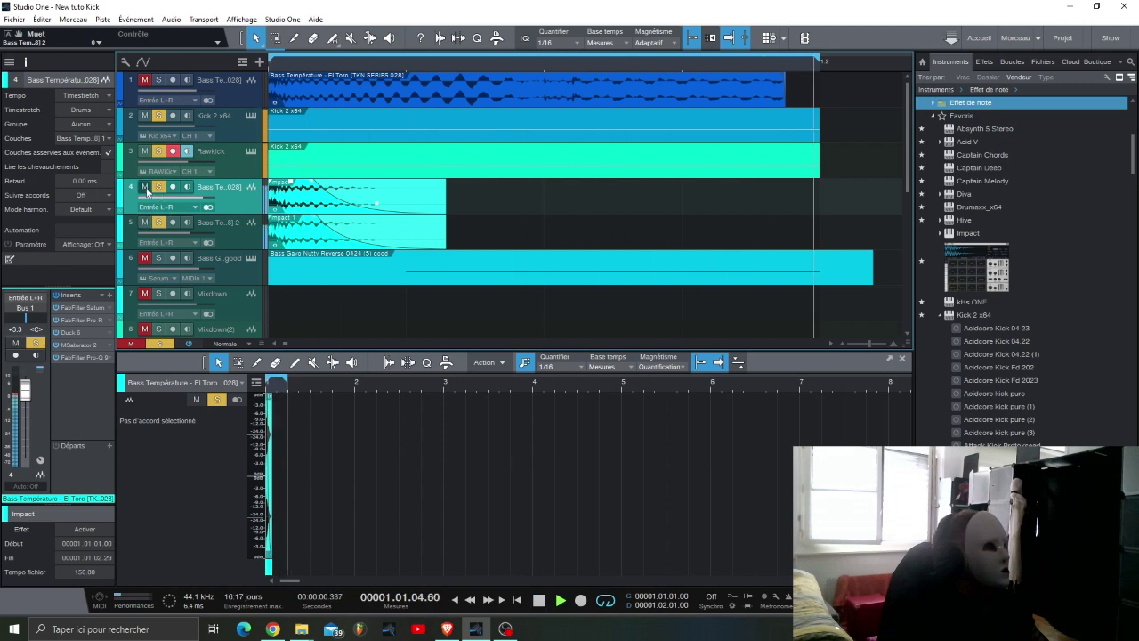
# Step: Clear all solos, re-solo both impact tracks, Rawkick and Kick 2, stop, and select Rawkick
pyautogui.click(156, 221)
pyautogui.click(157, 151)
pyautogui.click(157, 115)
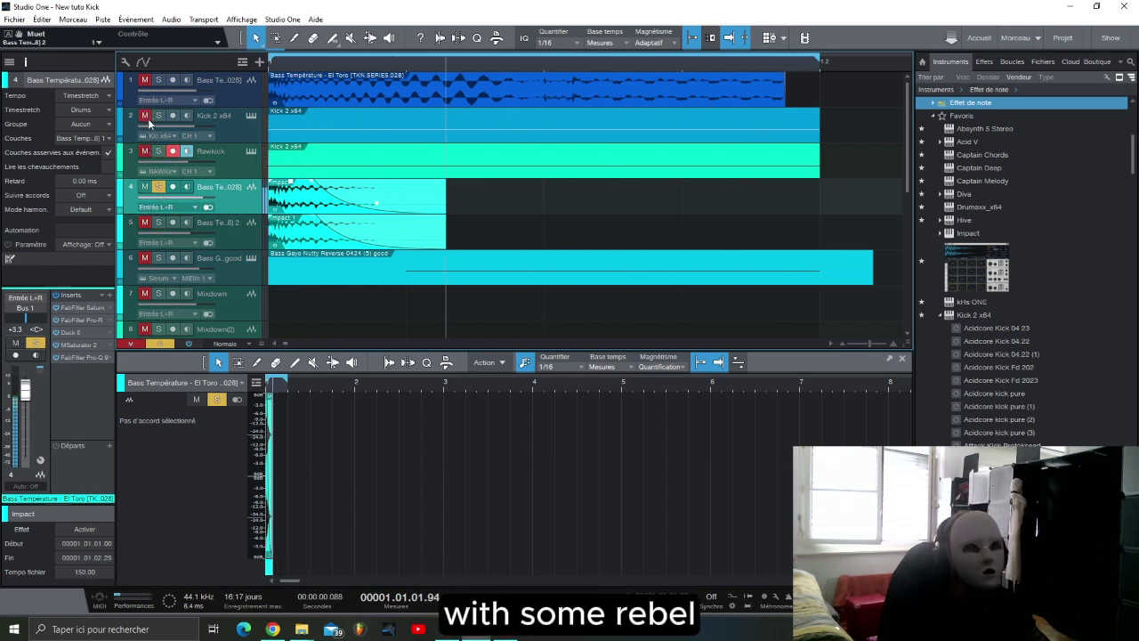
pyautogui.click(145, 223)
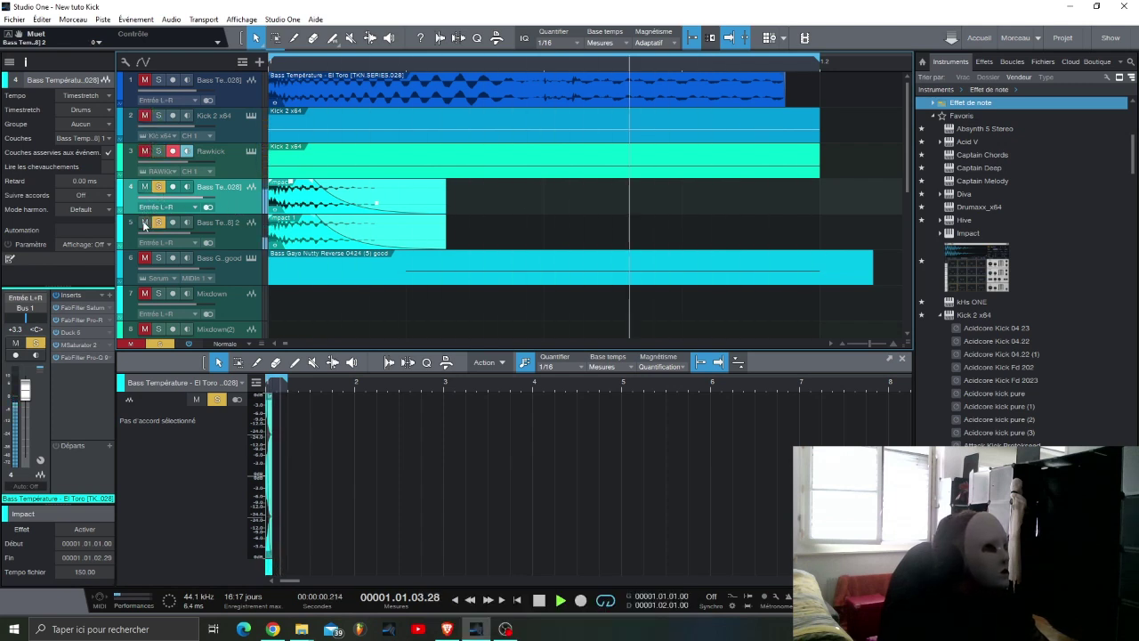
pyautogui.click(144, 189)
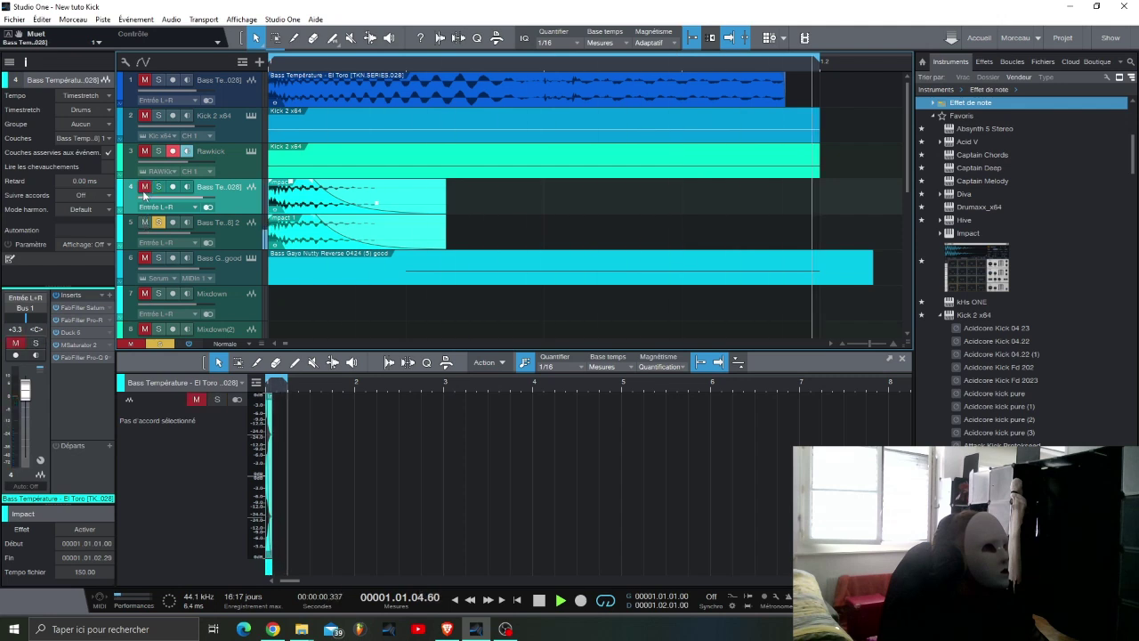
pyautogui.click(144, 189)
pyautogui.click(145, 153)
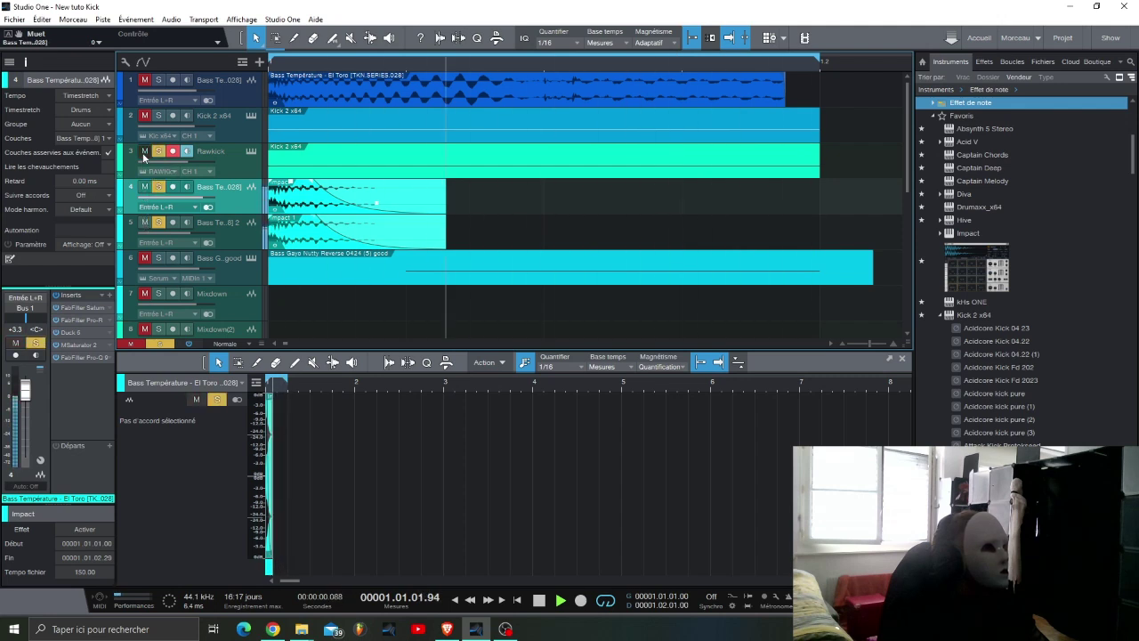
pyautogui.click(145, 118)
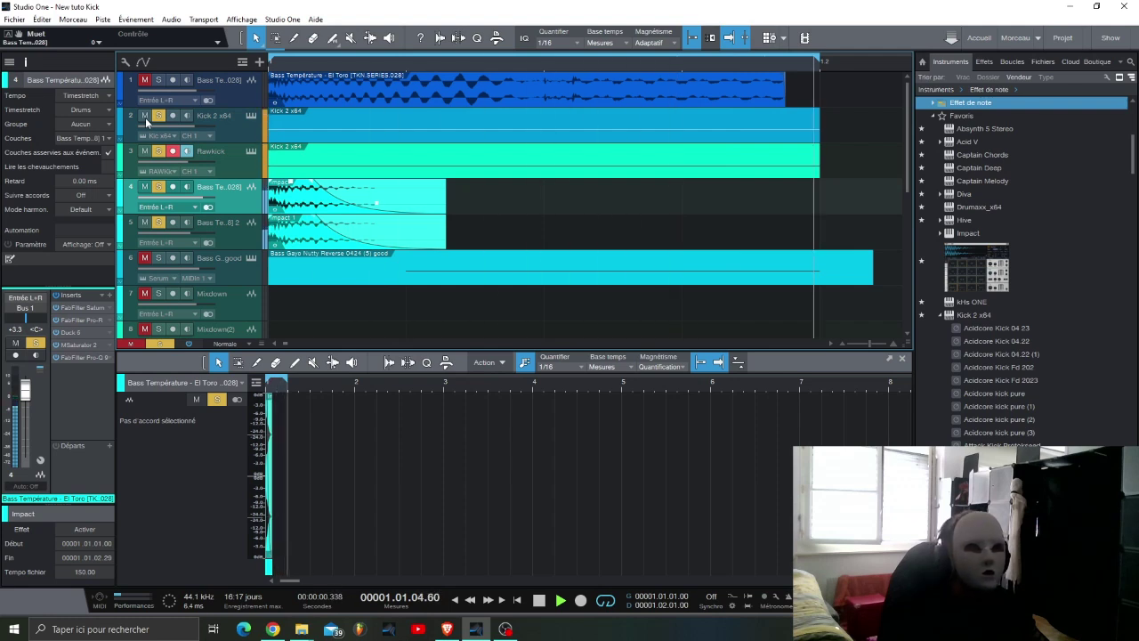
pyautogui.press('space')
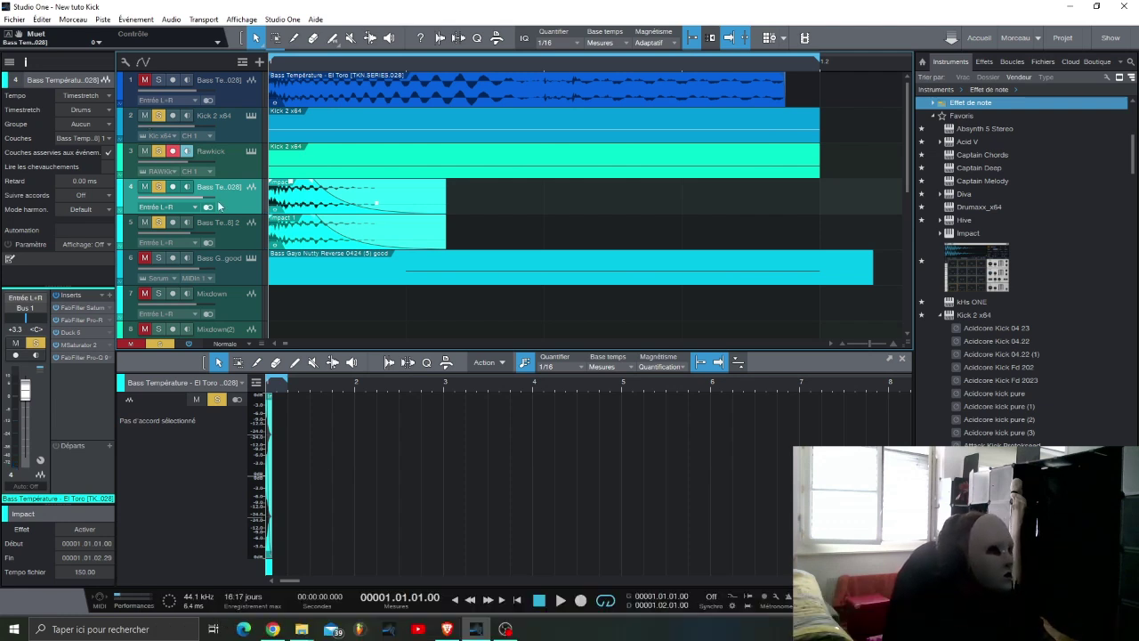
pyautogui.click(238, 171)
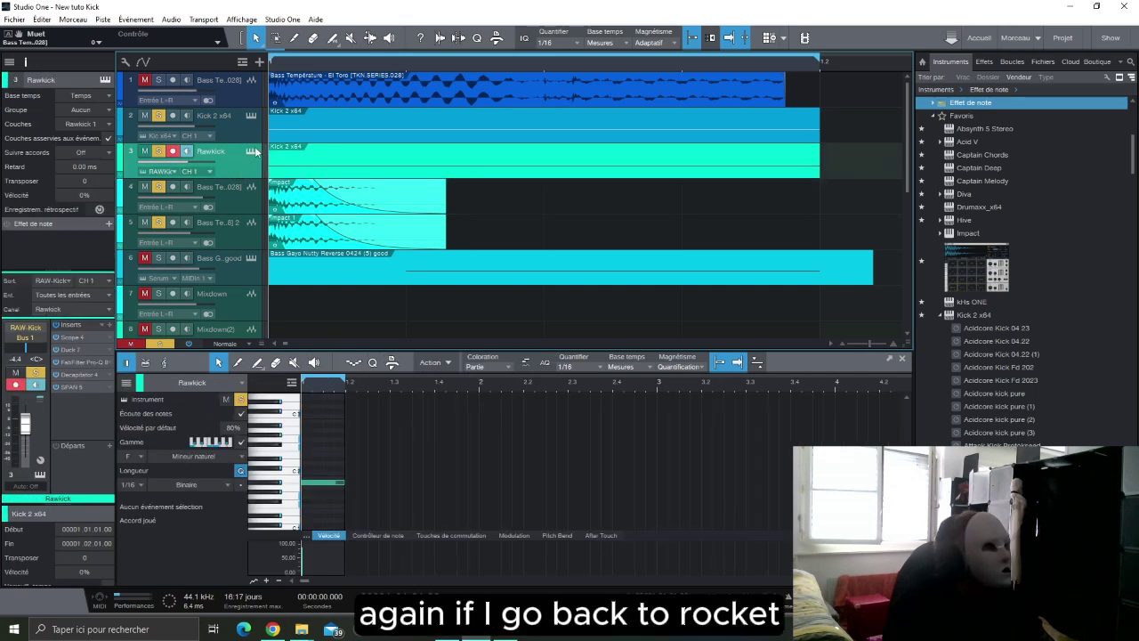
pyautogui.click(252, 152)
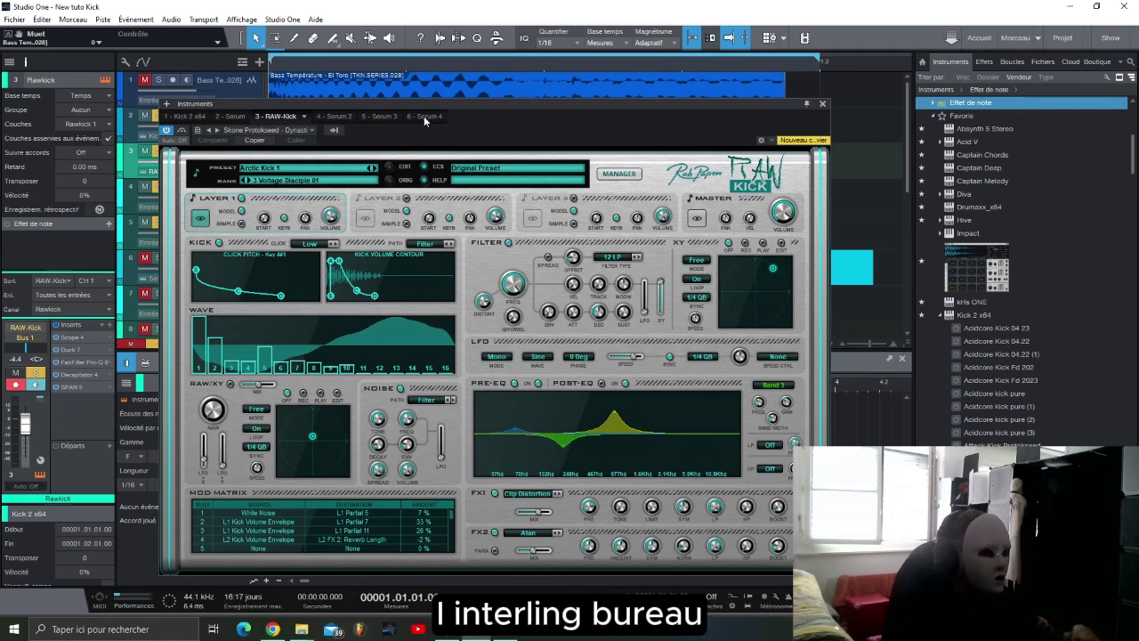
pyautogui.moveTo(383, 105); pyautogui.dragTo(431, 93)
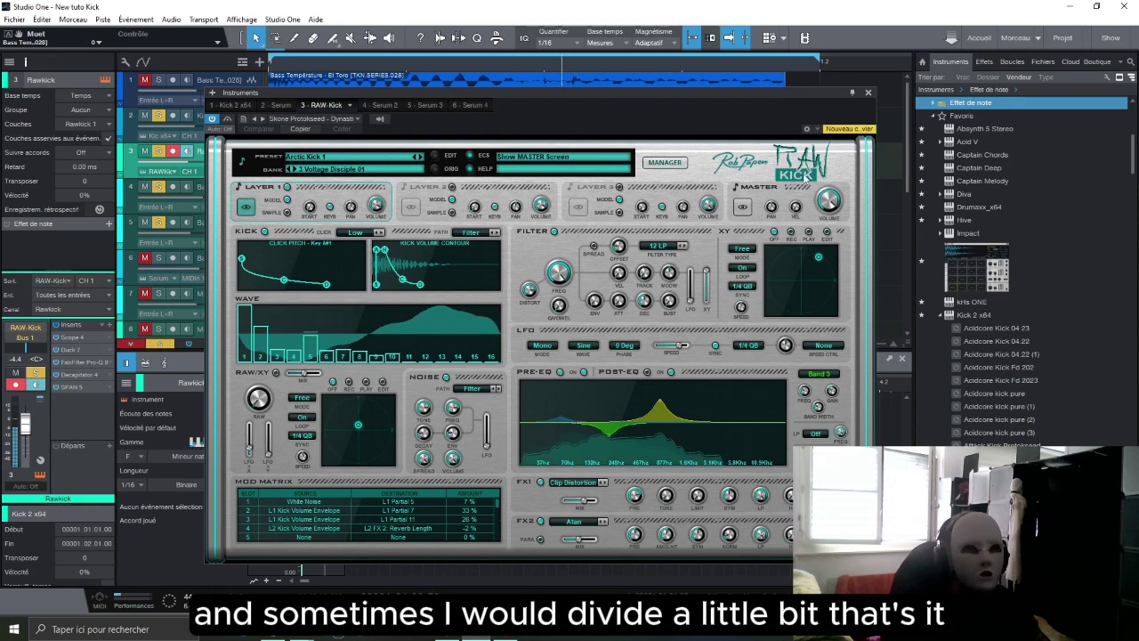
# Step: Close RAW Kick, unsolo the impact tracks and Kick 2, and mute Rawkick
pyautogui.click(867, 94)
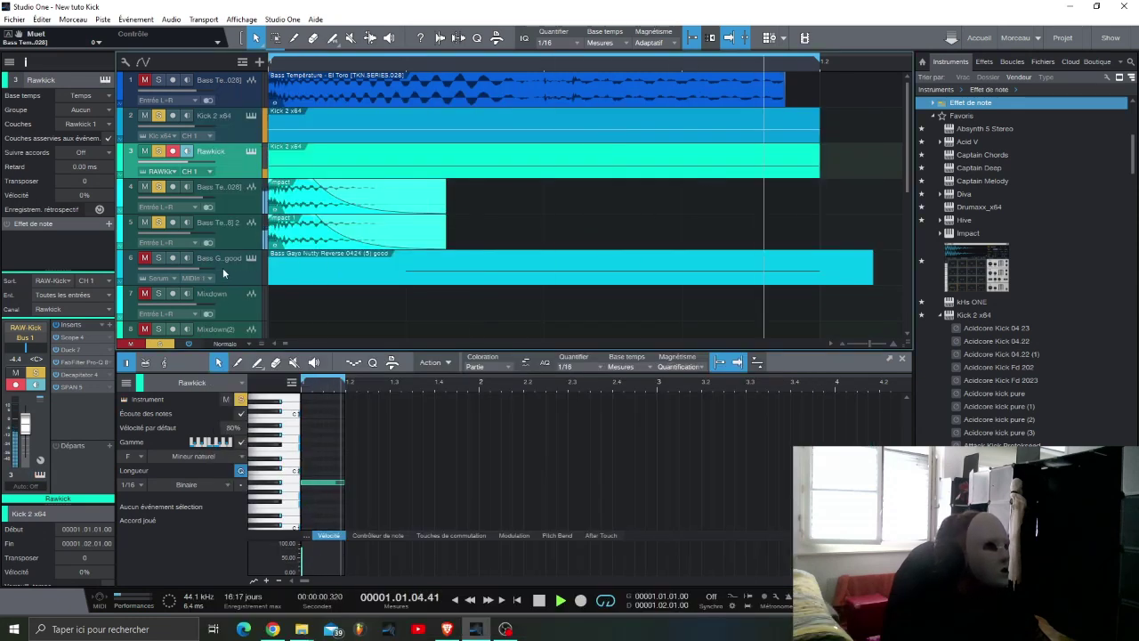
pyautogui.click(158, 222)
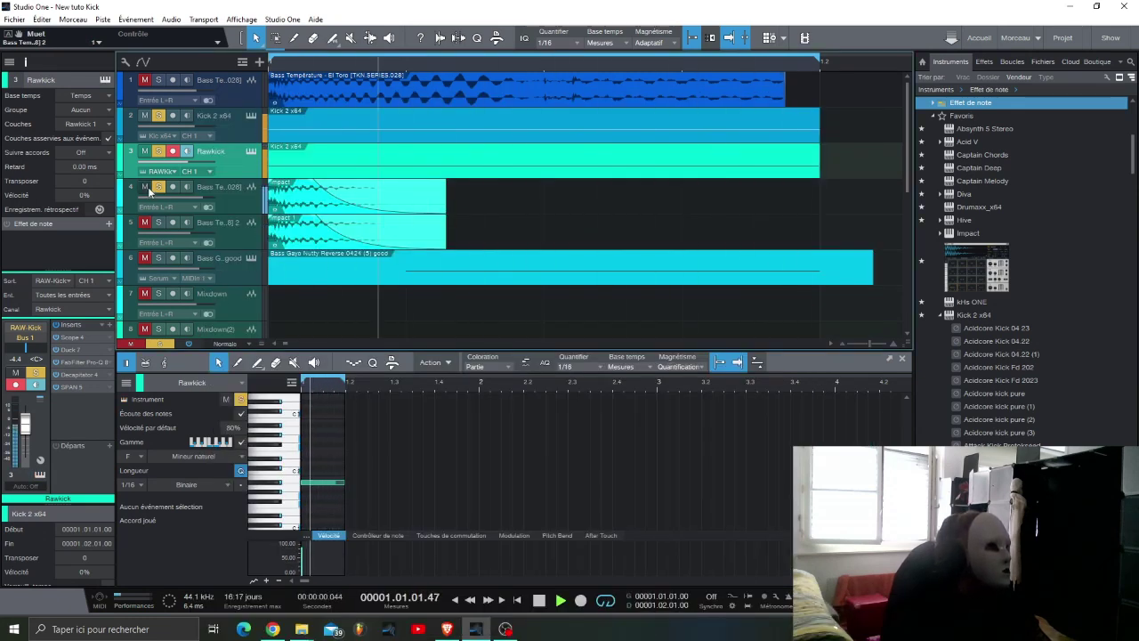
pyautogui.click(158, 187)
pyautogui.click(143, 153)
pyautogui.click(145, 126)
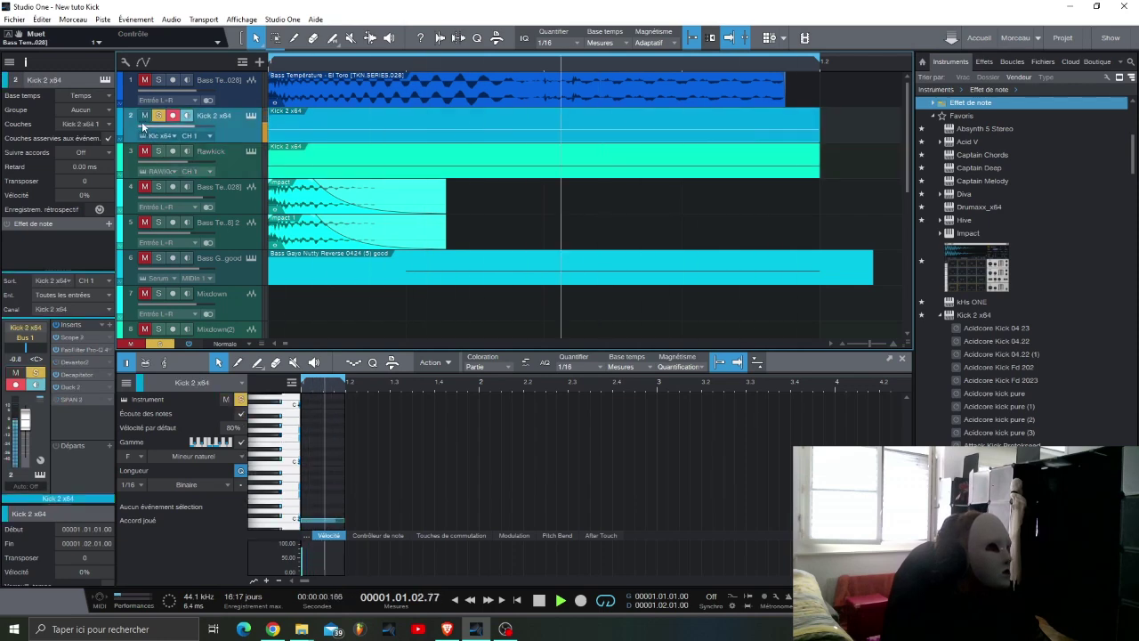
pyautogui.click(158, 116)
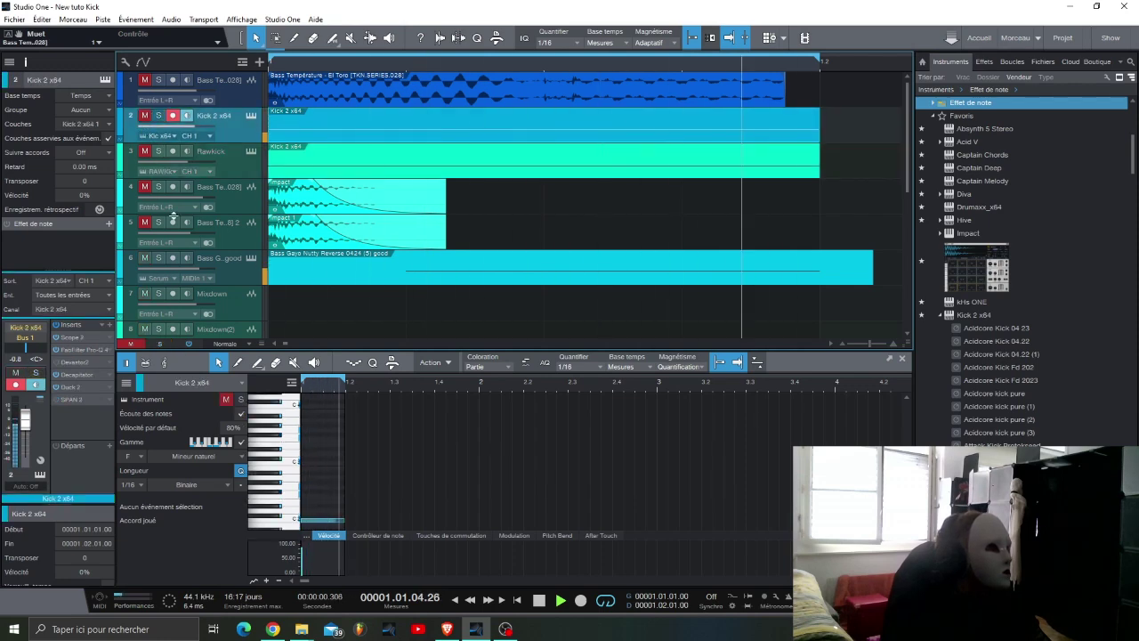
# Step: Open Serum on the Bass Gayo Nutty track and show its effects rack
pyautogui.click(232, 267)
pyautogui.click(252, 259)
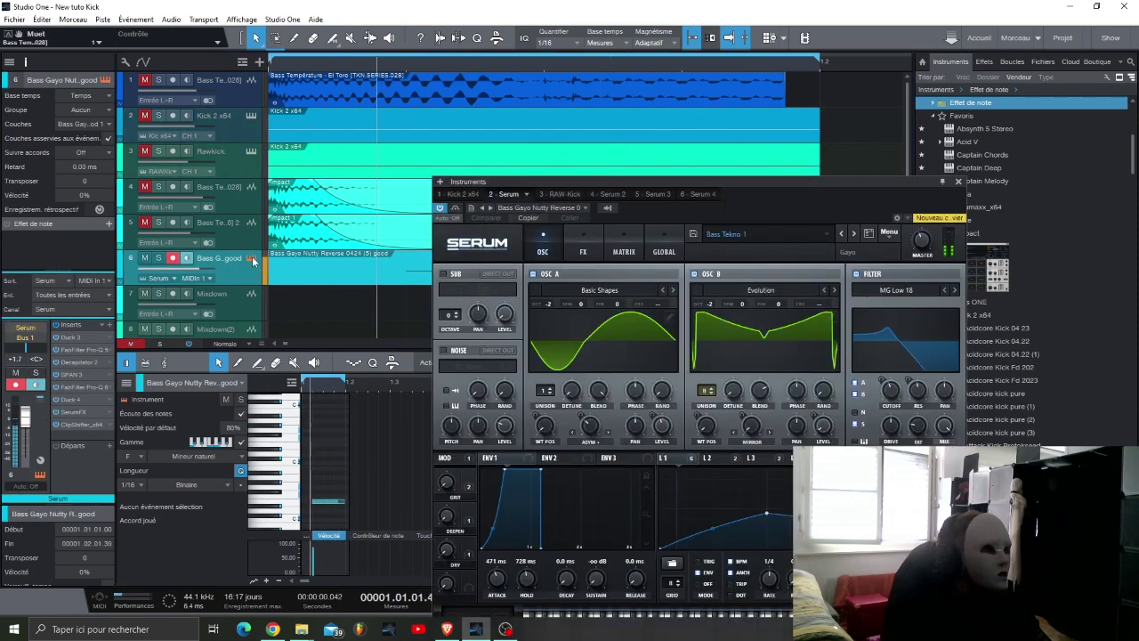
pyautogui.moveTo(695, 181); pyautogui.dragTo(667, 130)
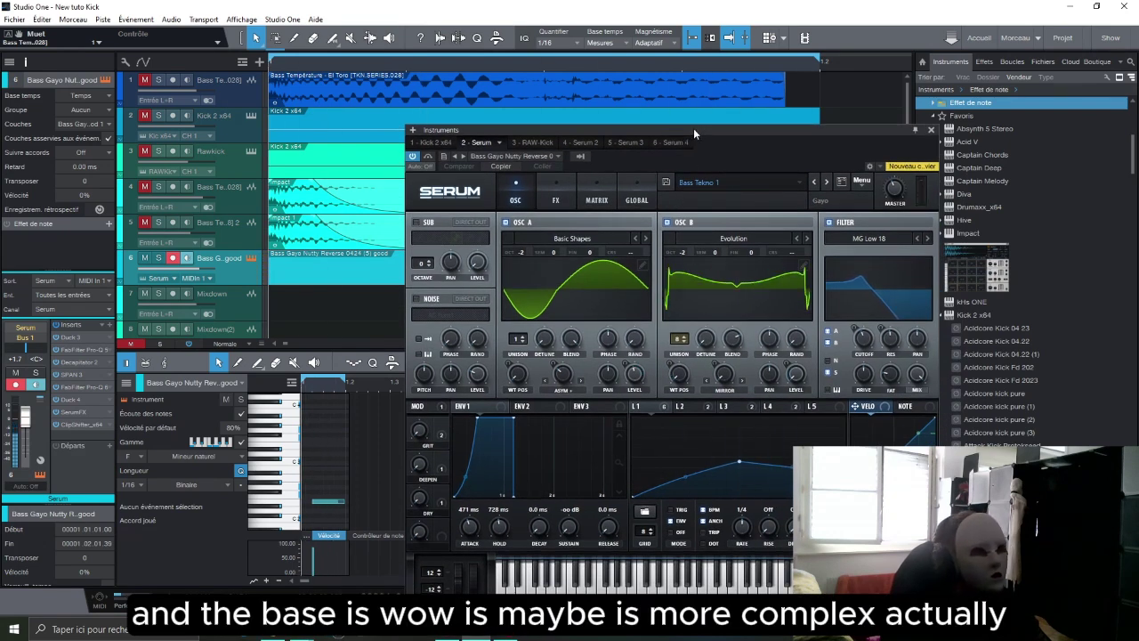
pyautogui.moveTo(689, 128); pyautogui.dragTo(637, 94)
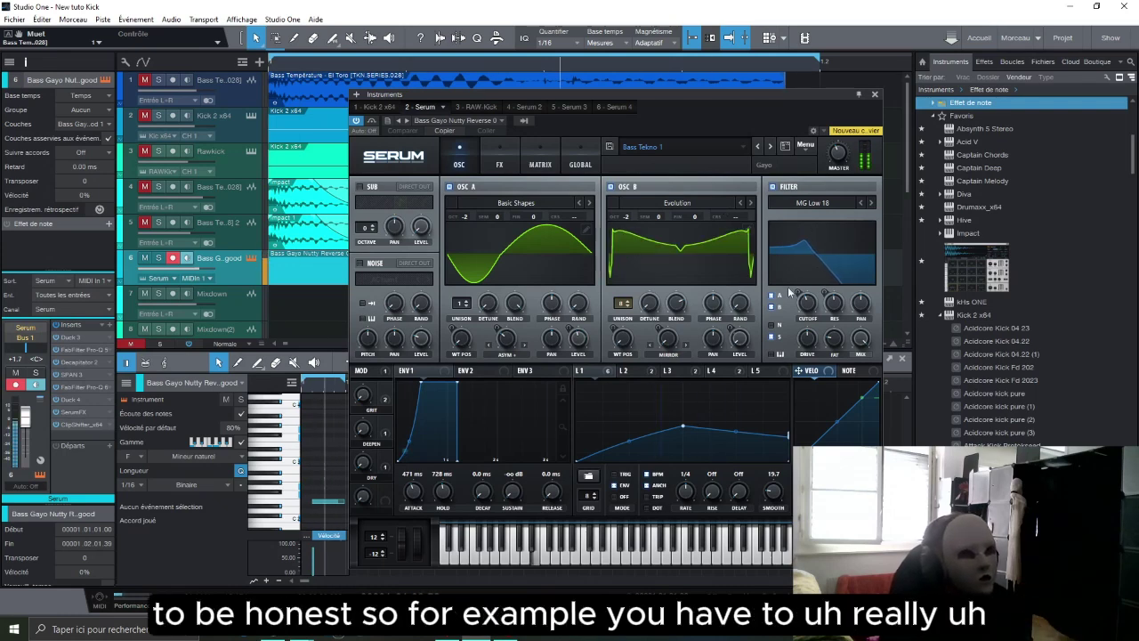
pyautogui.click(499, 164)
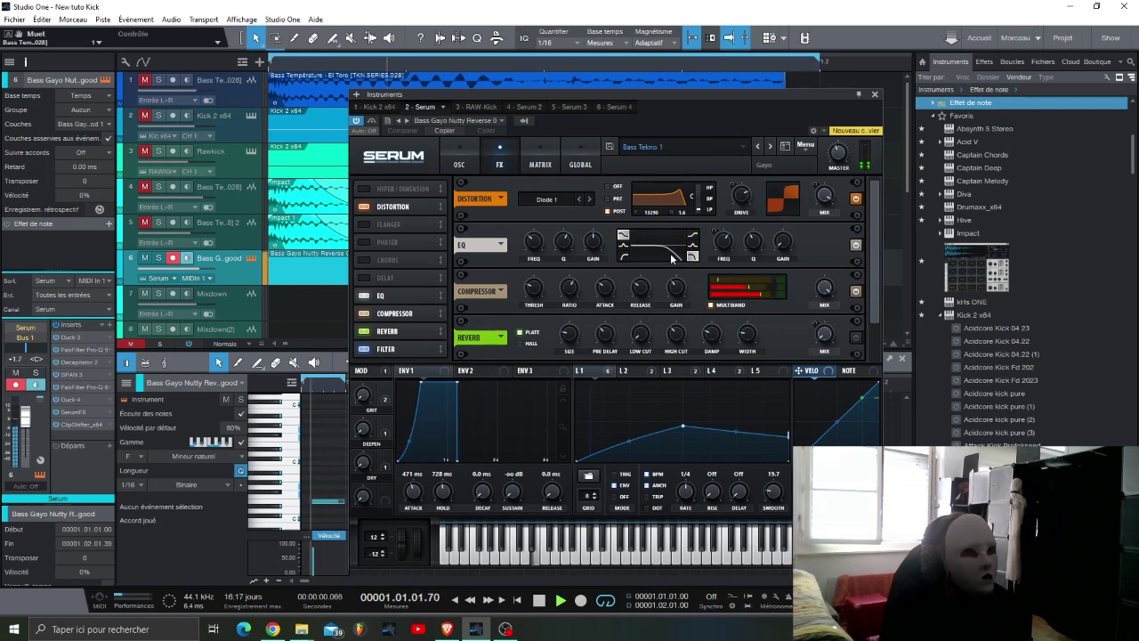
# Step: Restart playback and return Serum to its oscillator page (Basic Shapes, Evolution, MG Low 18)
pyautogui.press('space')
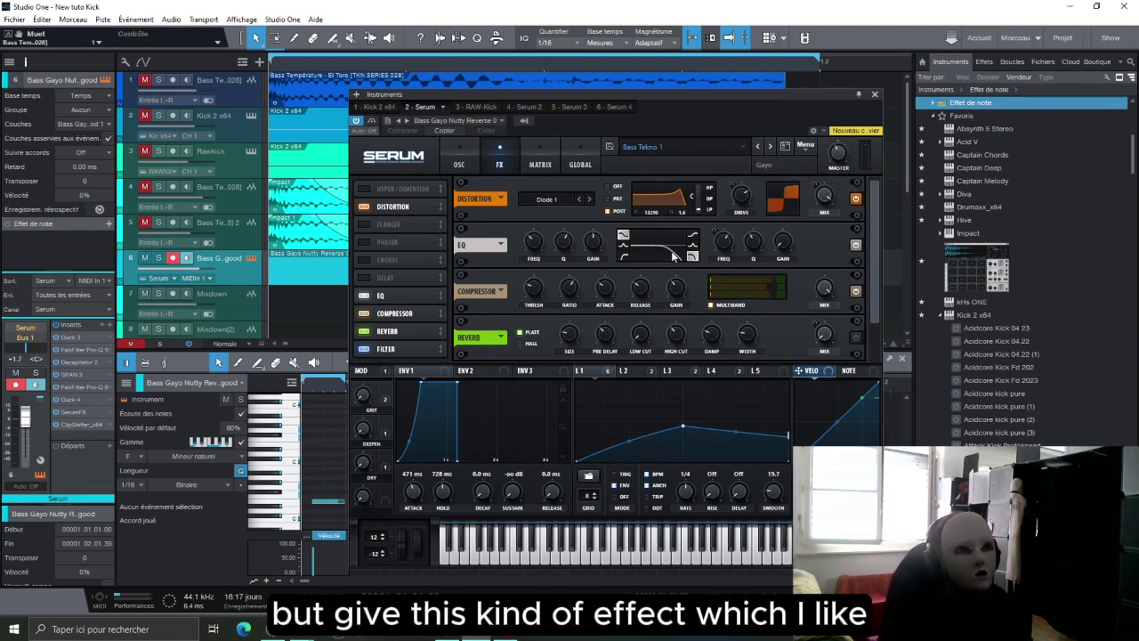
pyautogui.press('space')
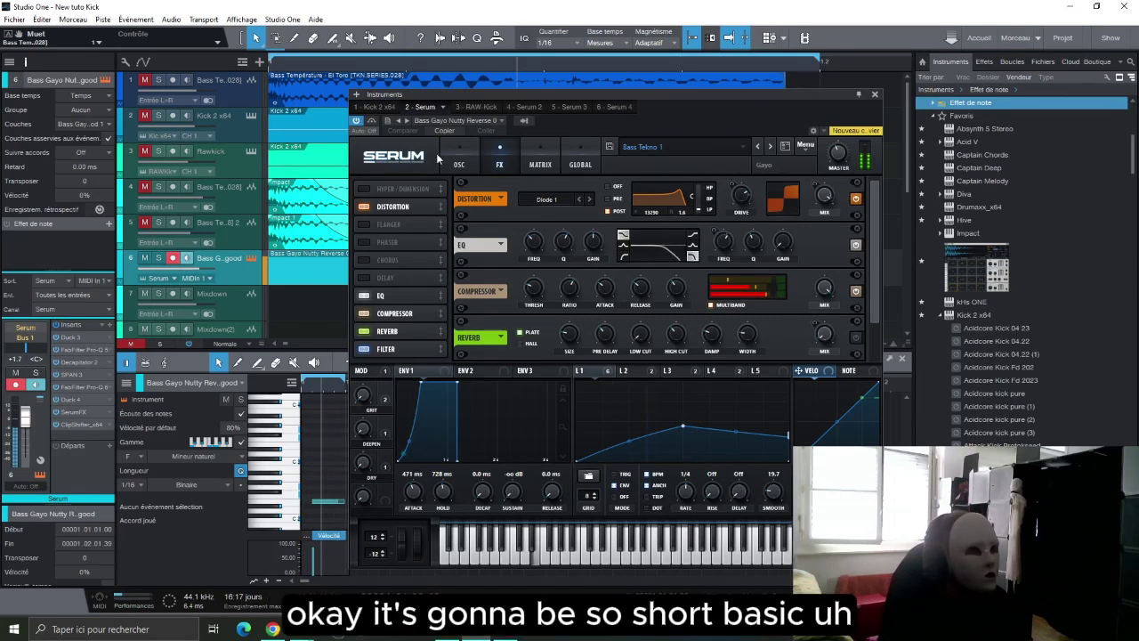
pyautogui.click(458, 158)
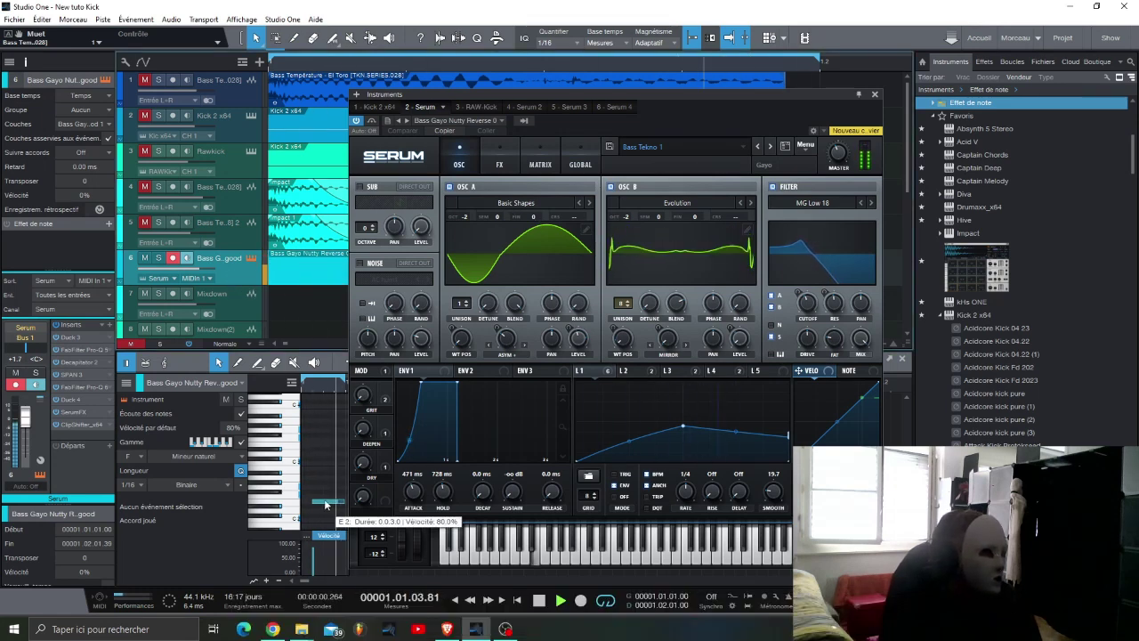
# Step: Move Serum aside and drag the short bass note to pitch E2
pyautogui.moveTo(566, 93); pyautogui.dragTo(783, 50)
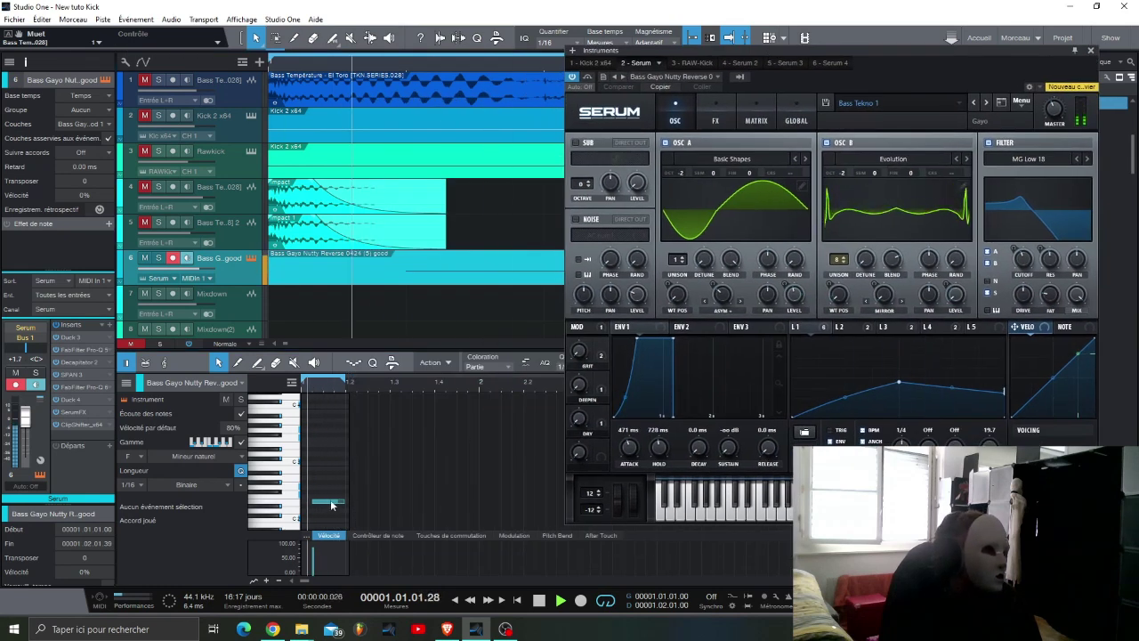
pyautogui.moveTo(331, 505)
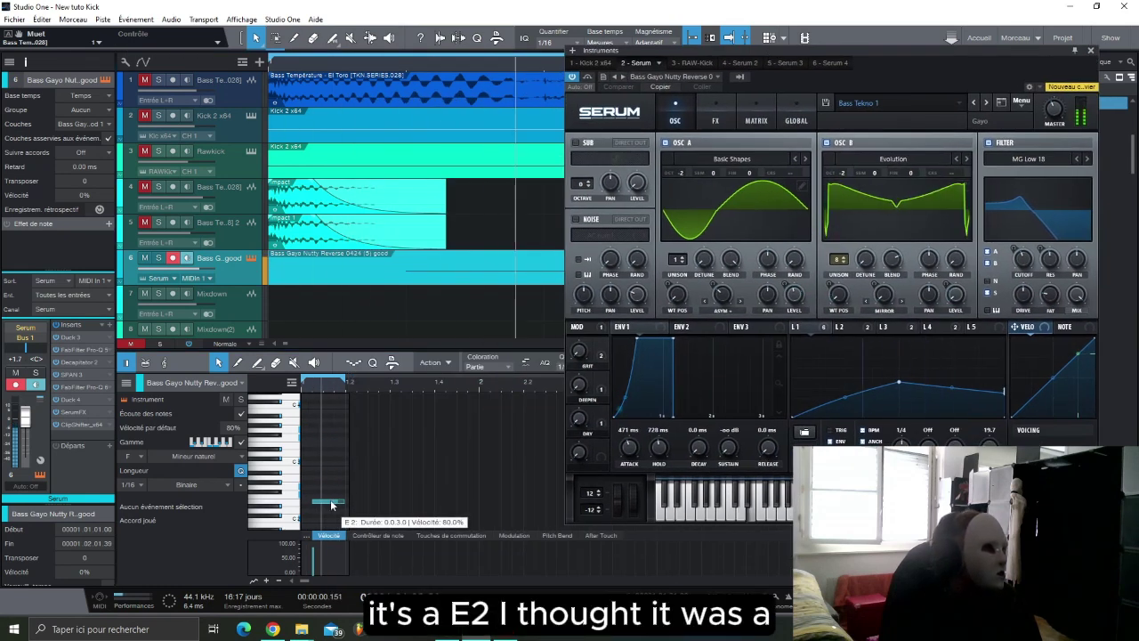
pyautogui.moveTo(331, 505)
pyautogui.mouseDown()
pyautogui.moveTo(330, 487)
pyautogui.moveTo(329, 511)
pyautogui.mouseUp()
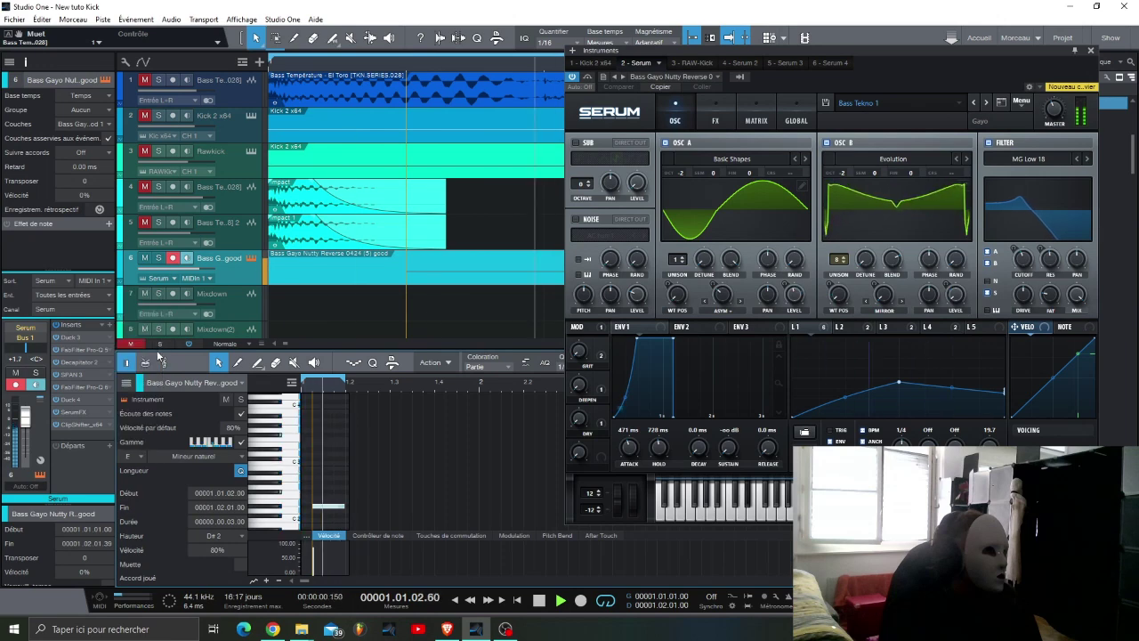
pyautogui.moveTo(338, 504); pyautogui.dragTo(334, 503)
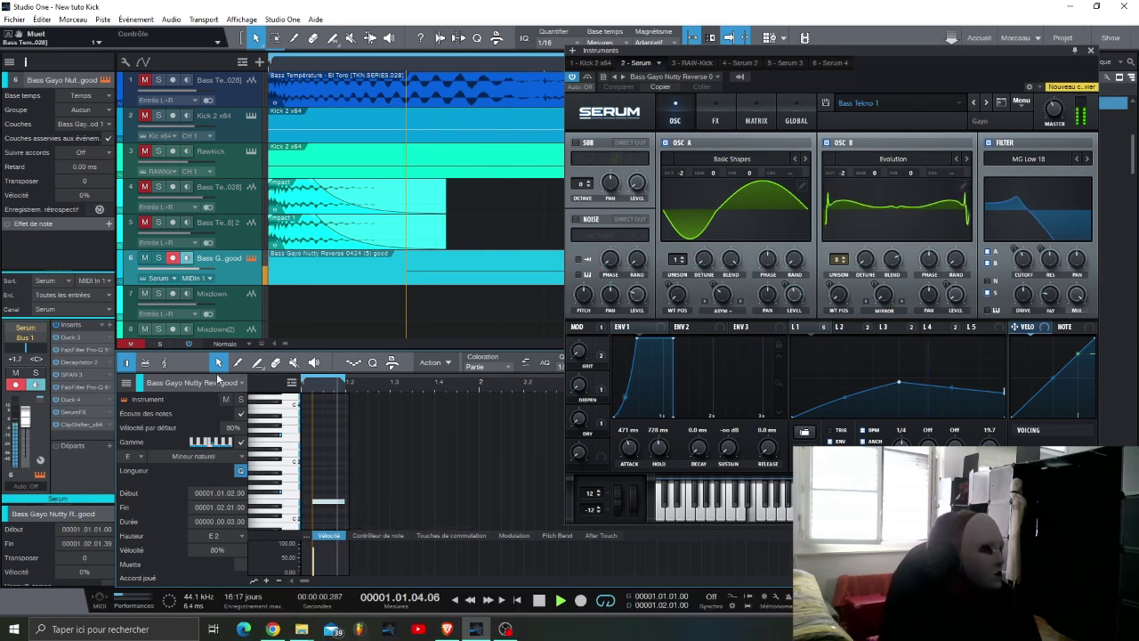
pyautogui.click(97, 352)
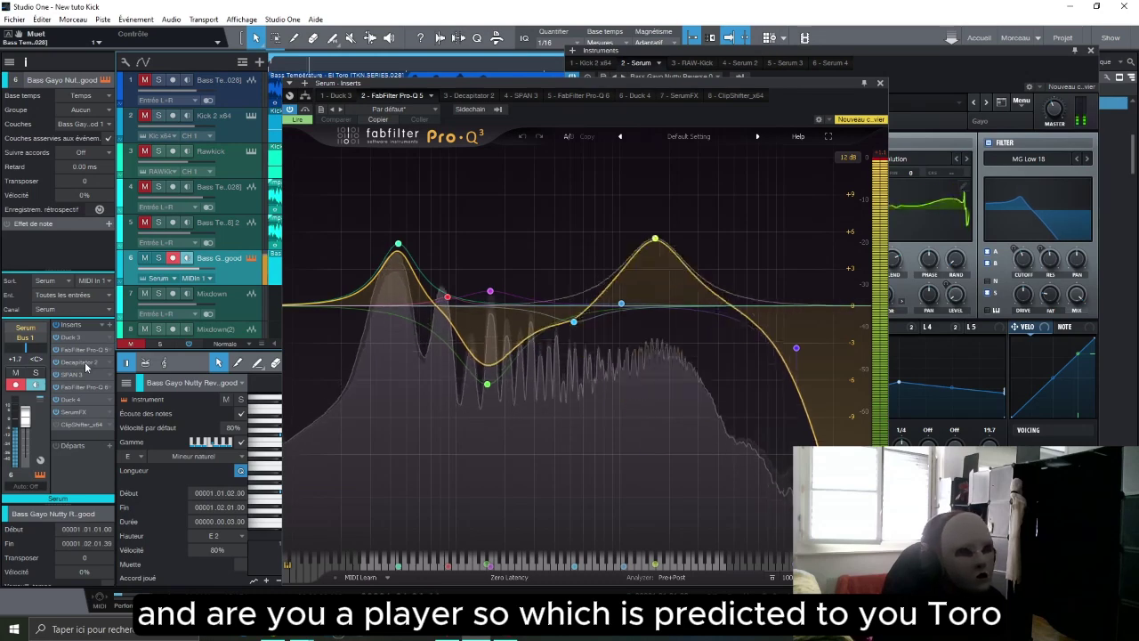
pyautogui.doubleClick(84, 361)
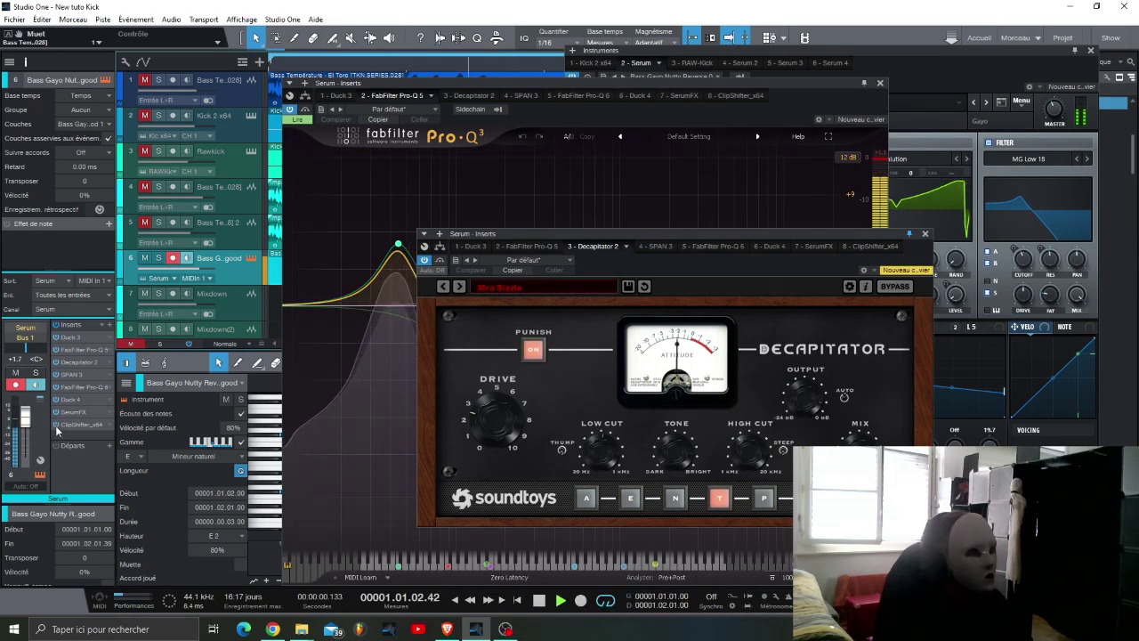
pyautogui.click(923, 236)
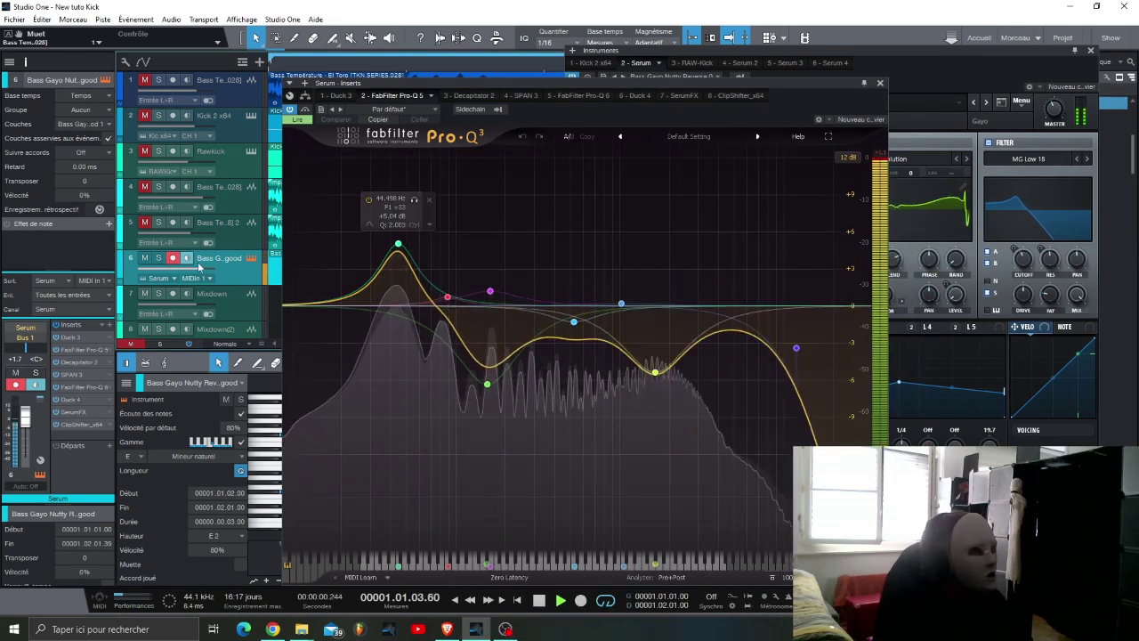
# Step: Close the bass EQ and Serum, and unmute the Kick 2 x64 track
pyautogui.click(880, 83)
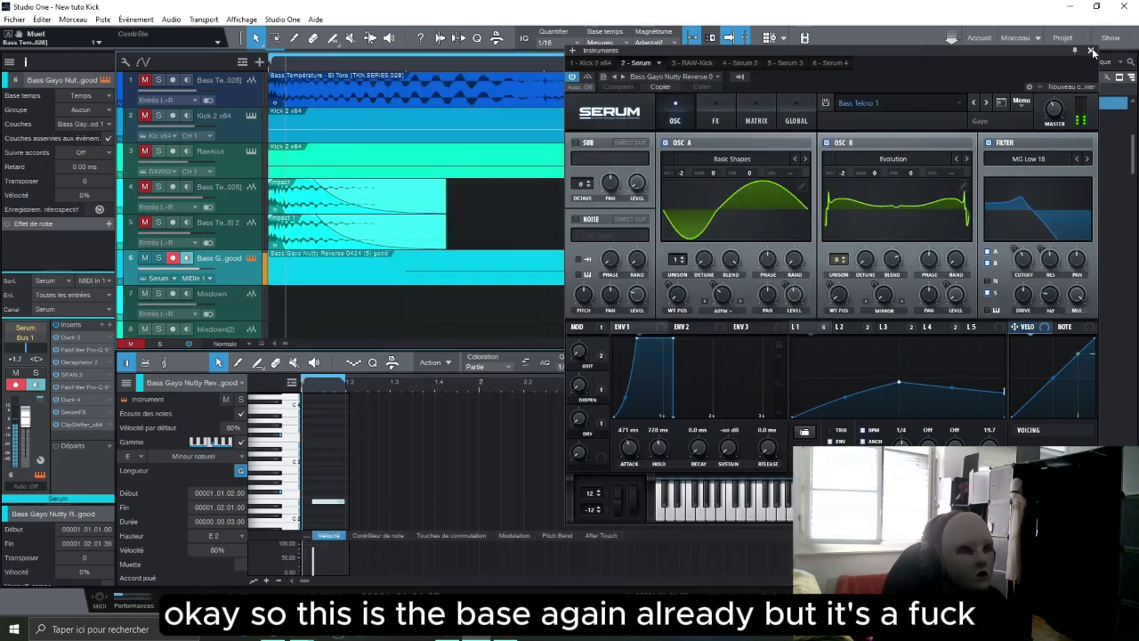
pyautogui.moveTo(966, 56); pyautogui.dragTo(933, 63)
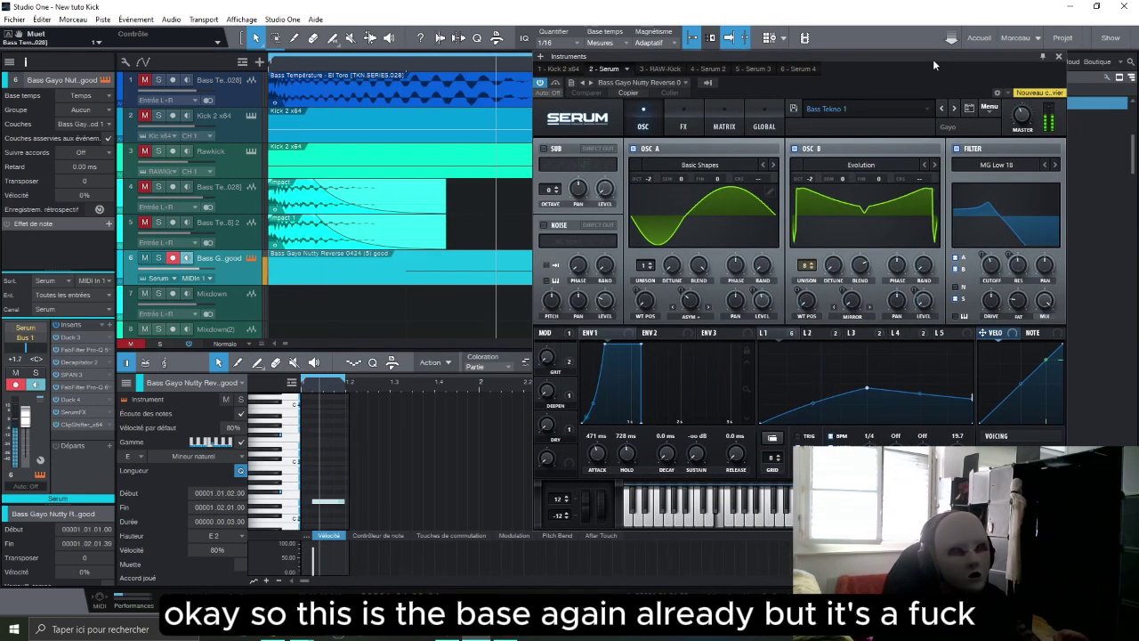
pyautogui.click(1059, 58)
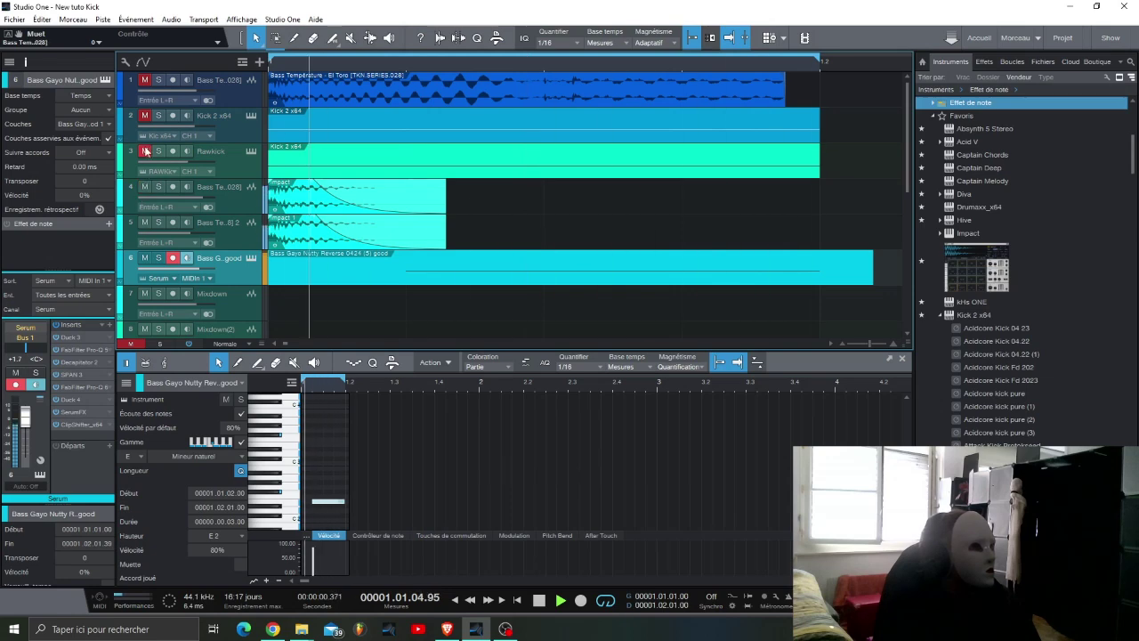
pyautogui.click(144, 115)
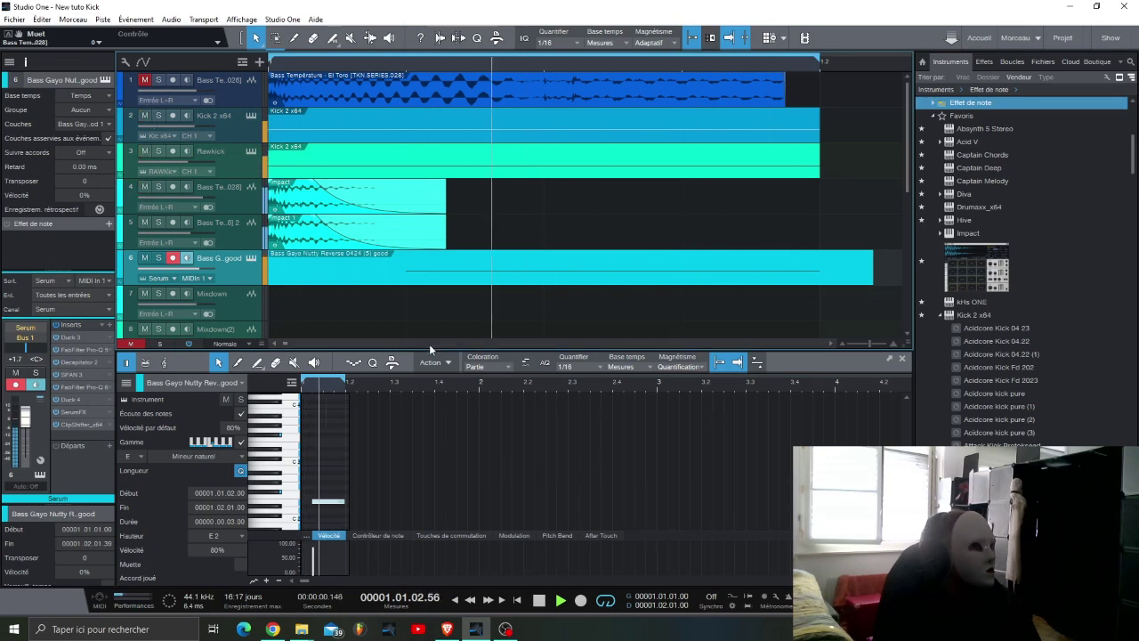
# Step: Show the mixer console with Bus 1's insert chain selected, and restart playback
pyautogui.press('F3')
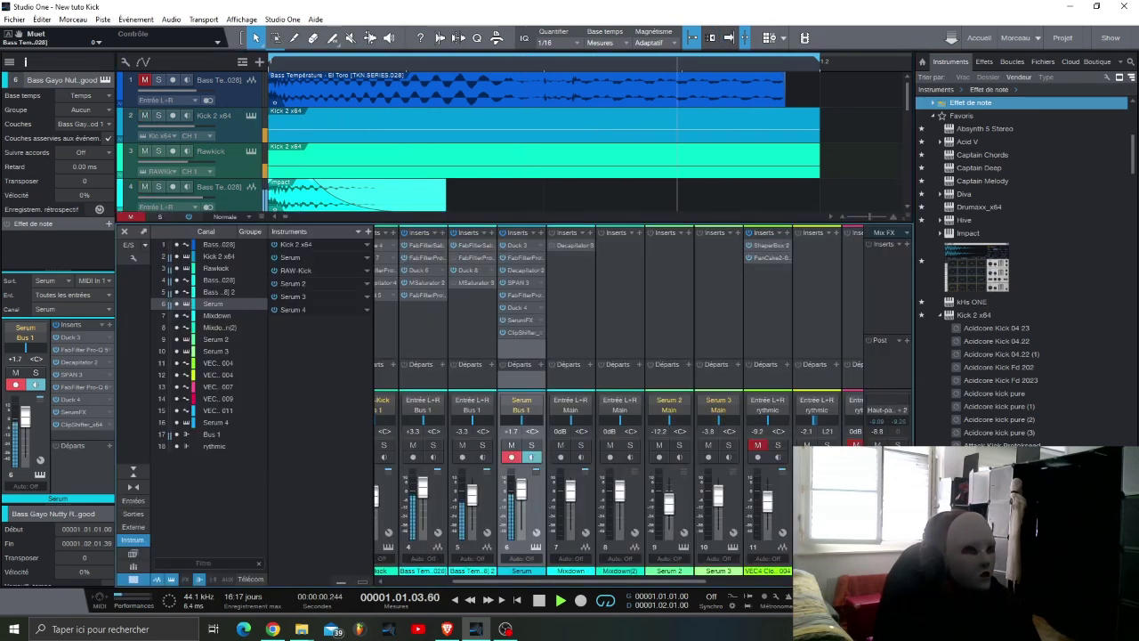
pyautogui.hscroll(5, 642, 583)
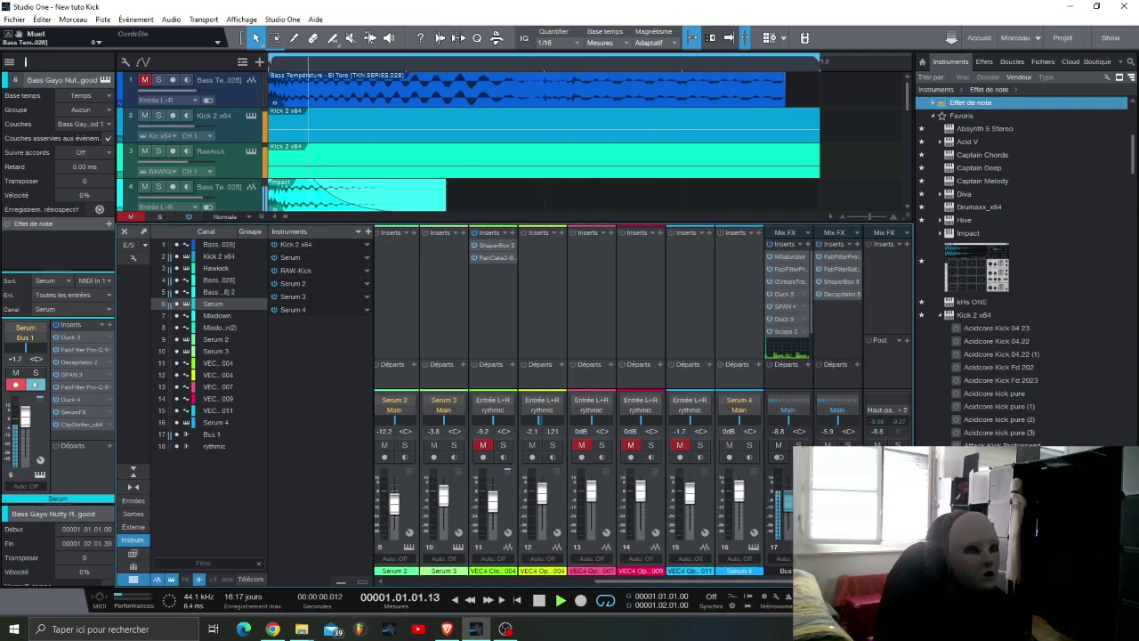
pyautogui.click(803, 387)
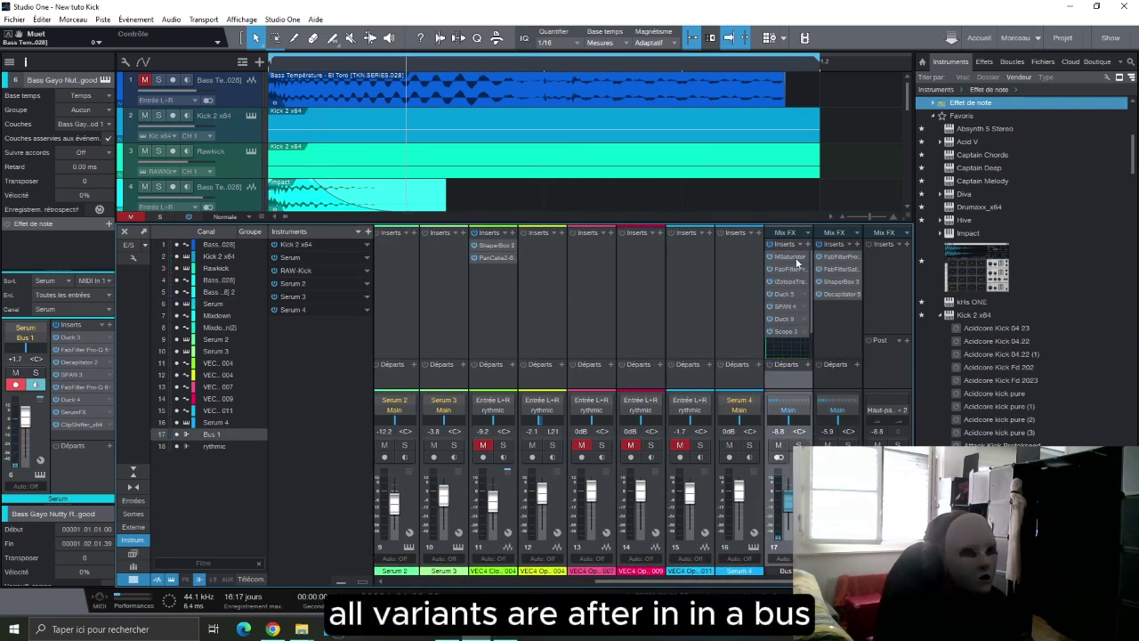
pyautogui.press('space')
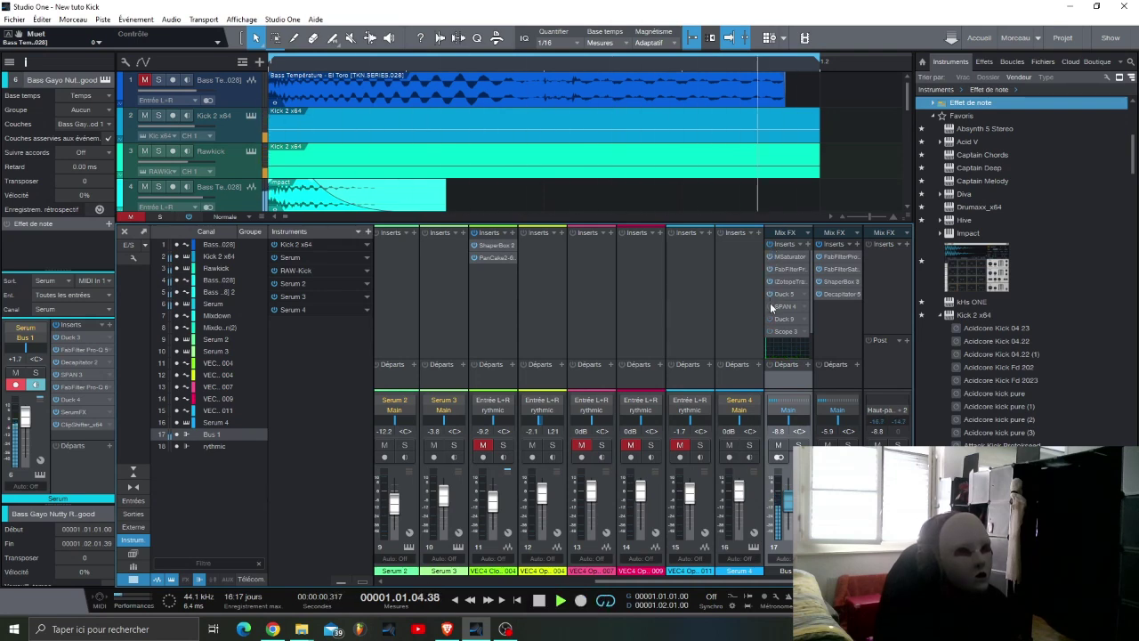
pyautogui.scroll(-2, 776, 334)
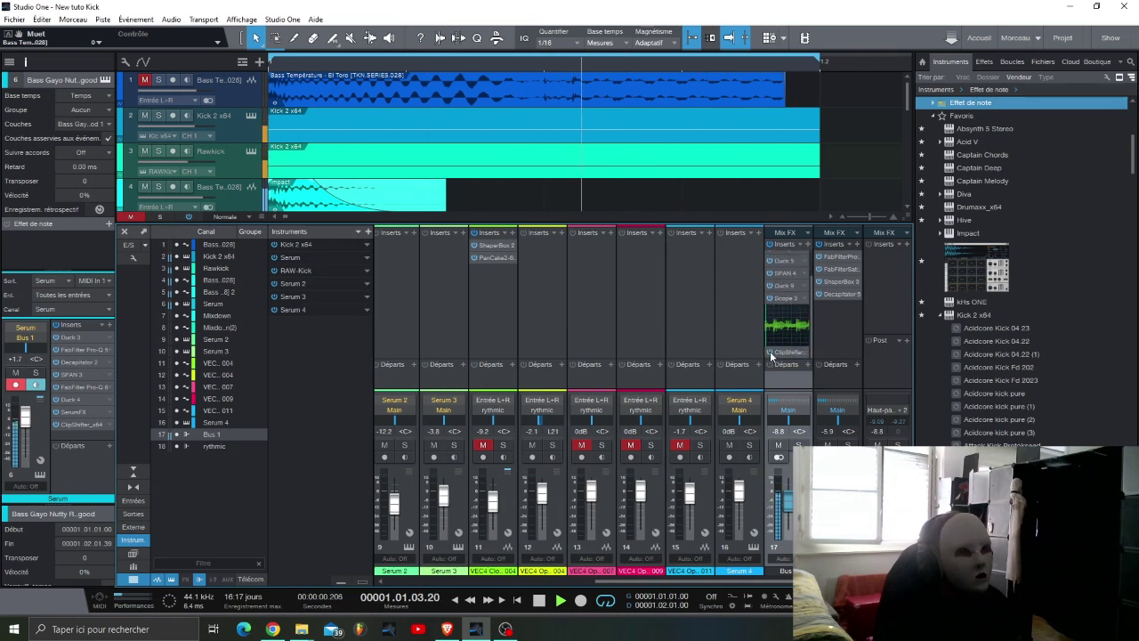
pyautogui.scroll(2, 776, 338)
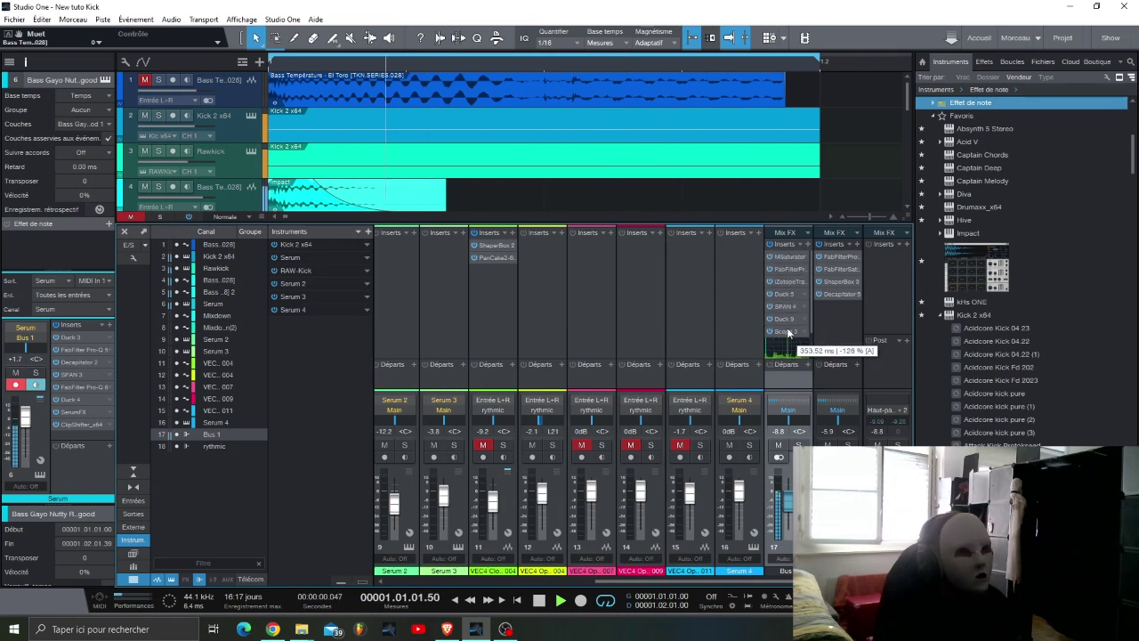
# Step: Set Bus 1's MSaturator dry/wet to about half
pyautogui.click(788, 258)
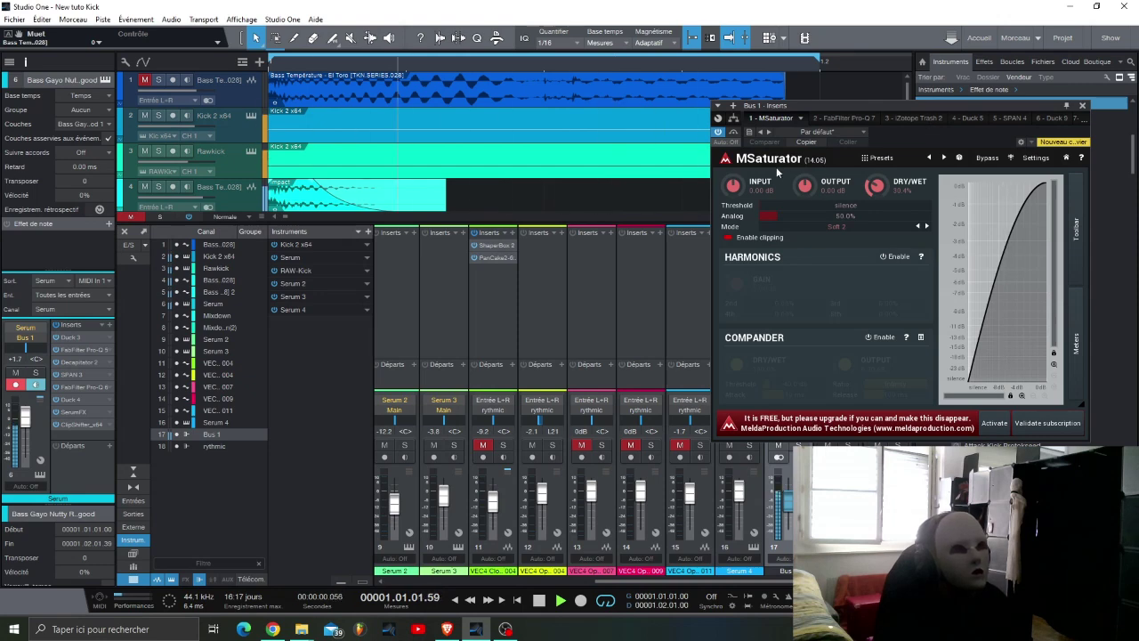
pyautogui.moveTo(875, 185); pyautogui.dragTo(876, 142)
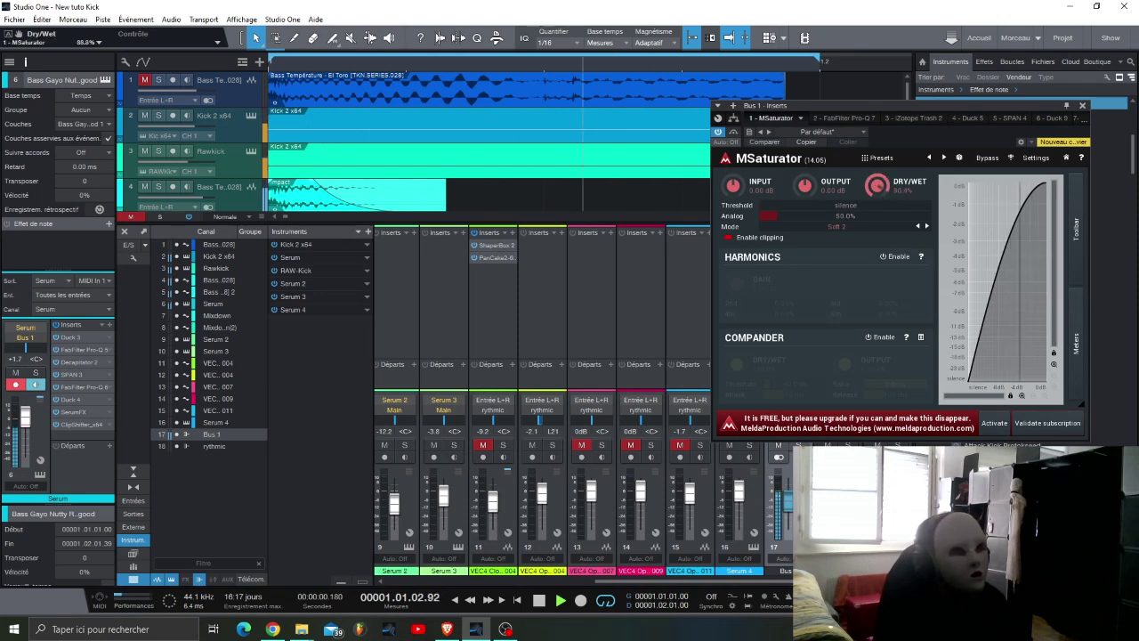
pyautogui.moveTo(876, 185); pyautogui.dragTo(876, 214)
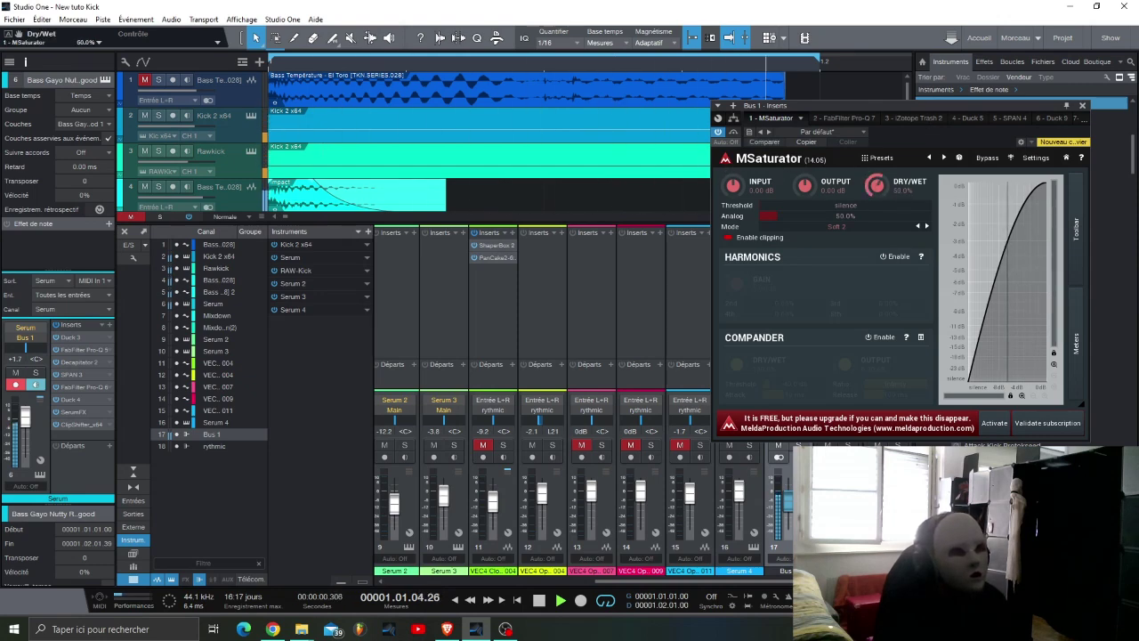
pyautogui.click(1082, 105)
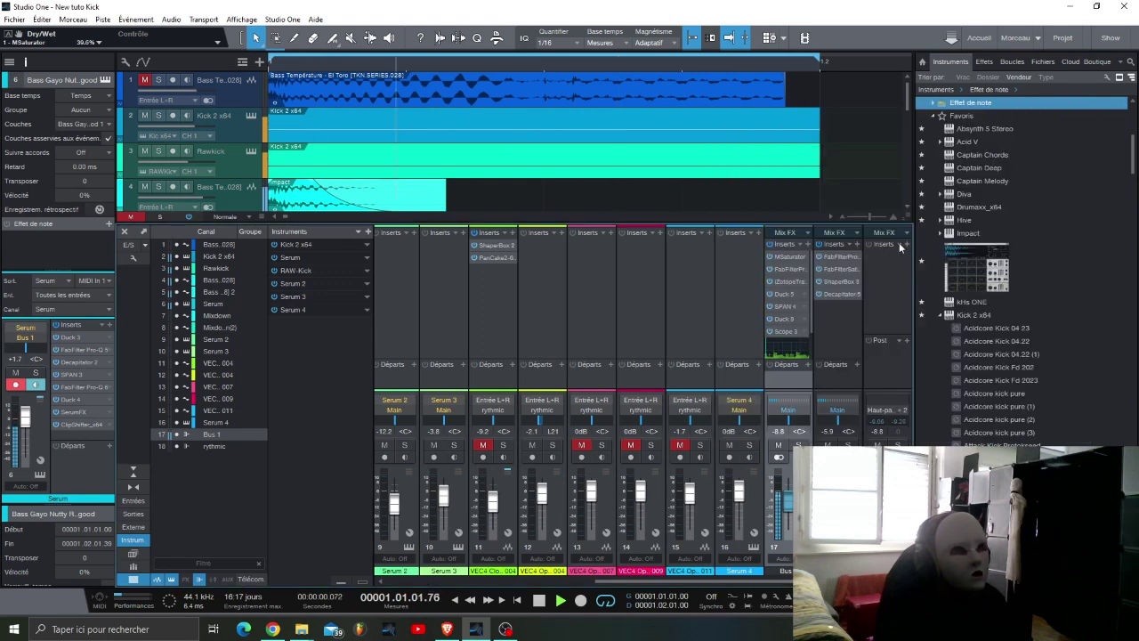
# Step: Blend Bus 1's Trash 2 mix partway toward wet
pyautogui.doubleClick(791, 271)
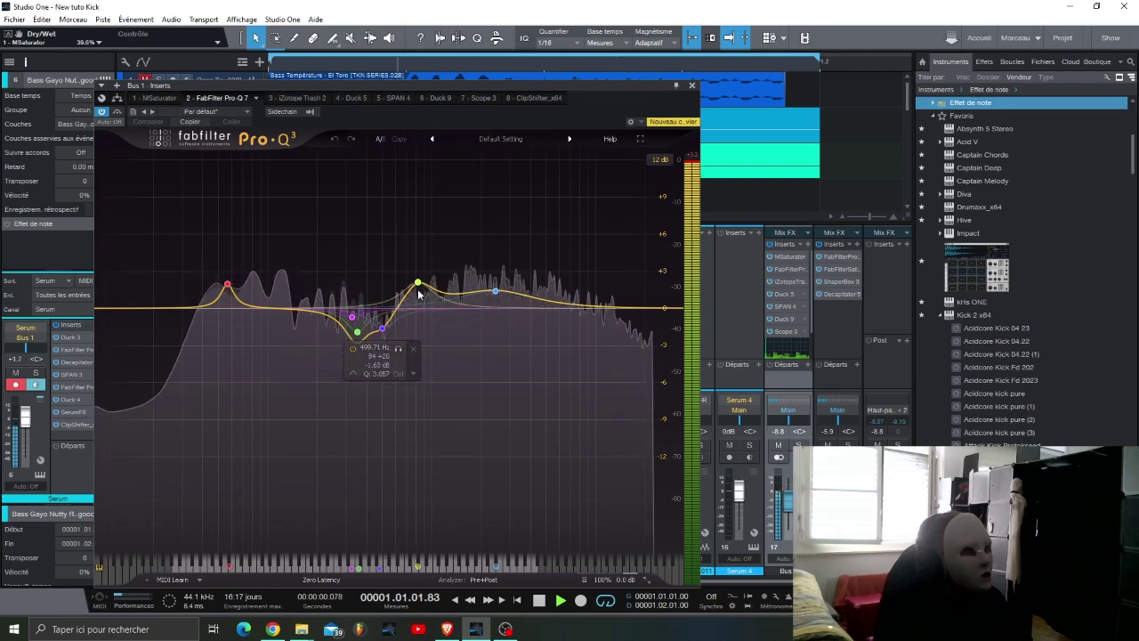
pyautogui.doubleClick(787, 281)
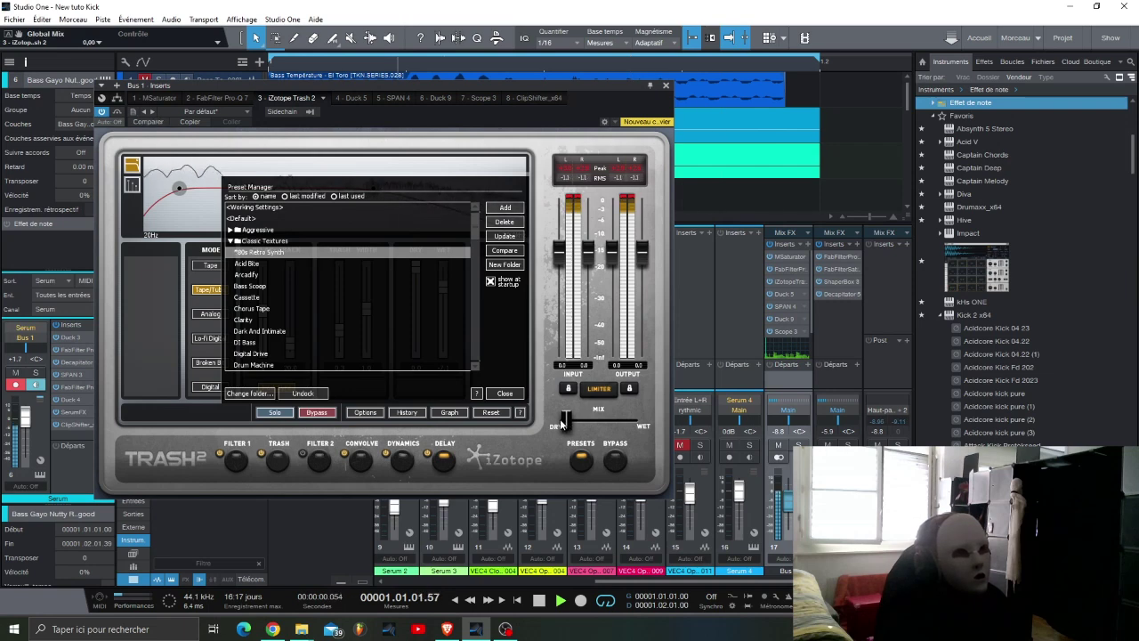
pyautogui.moveTo(567, 420)
pyautogui.mouseDown()
pyautogui.moveTo(606, 420)
pyautogui.moveTo(568, 420)
pyautogui.mouseUp()
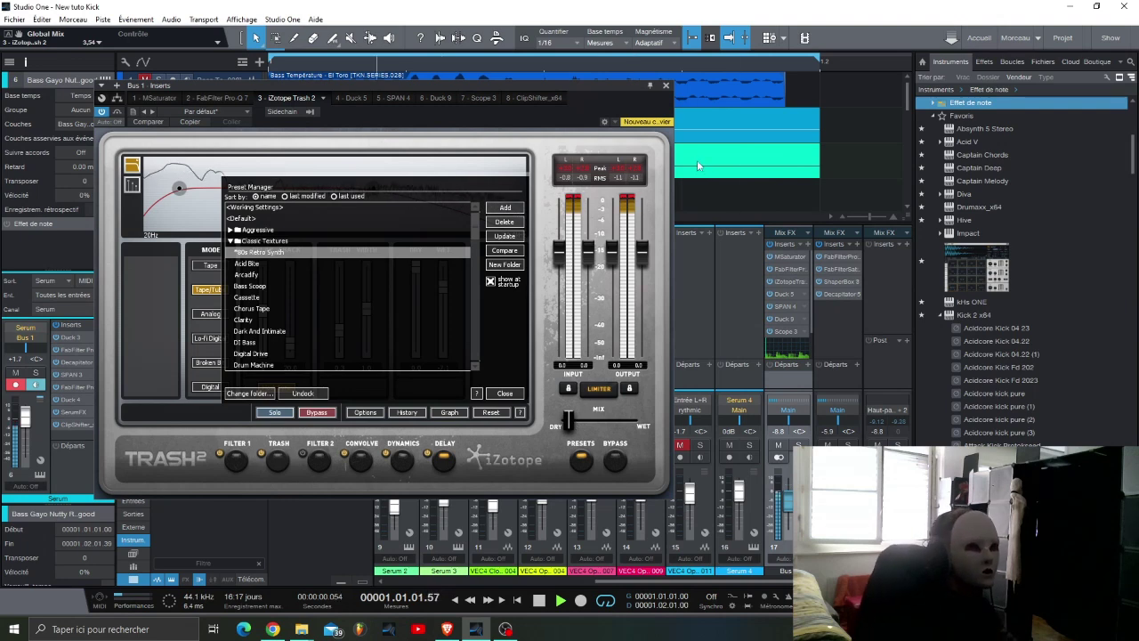
# Step: Open Bus 1's Duck plugin on the left and its Scope plugin
pyautogui.click(785, 295)
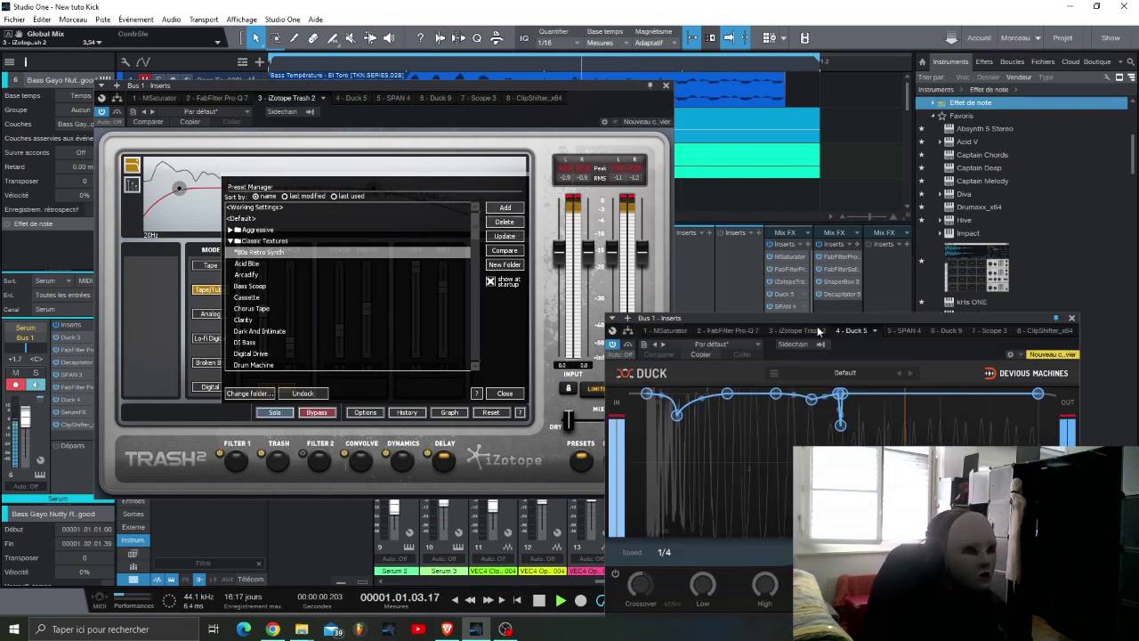
pyautogui.moveTo(753, 247); pyautogui.dragTo(242, 150)
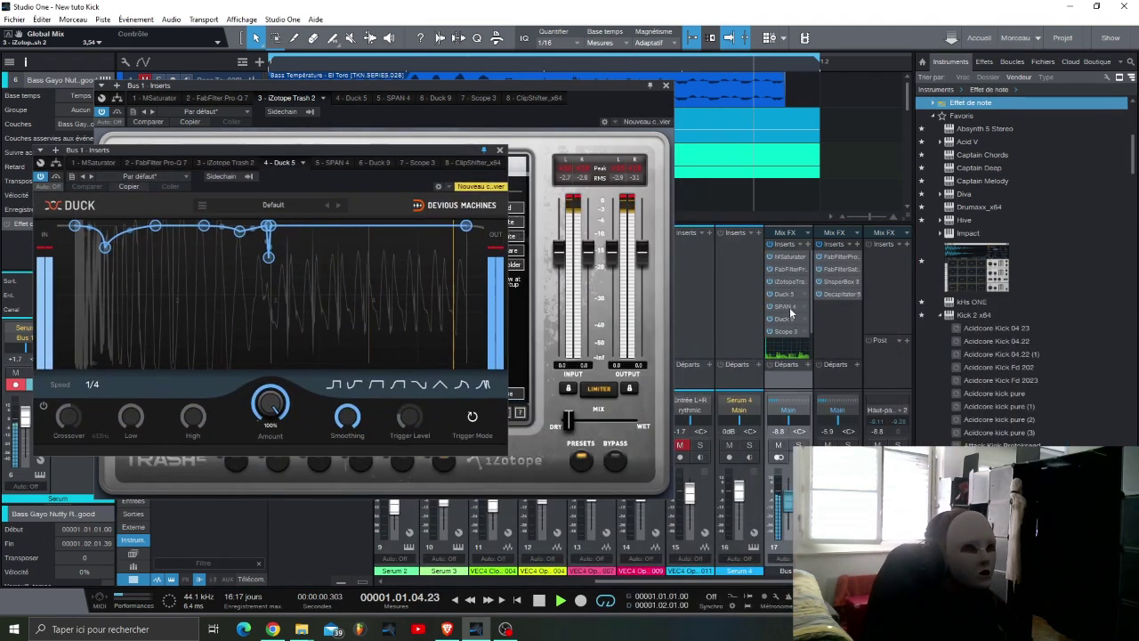
pyautogui.scroll(-2, 798, 329)
pyautogui.click(786, 306)
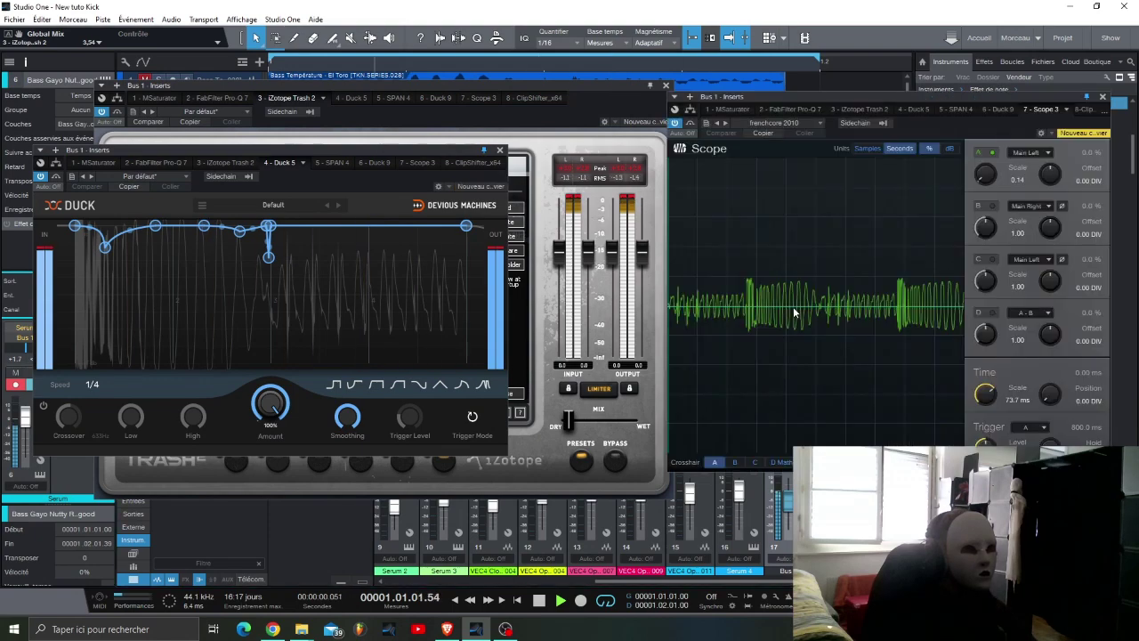
# Step: Close Trash 2, center the Scope, play the song, then close the Scope window
pyautogui.click(610, 91)
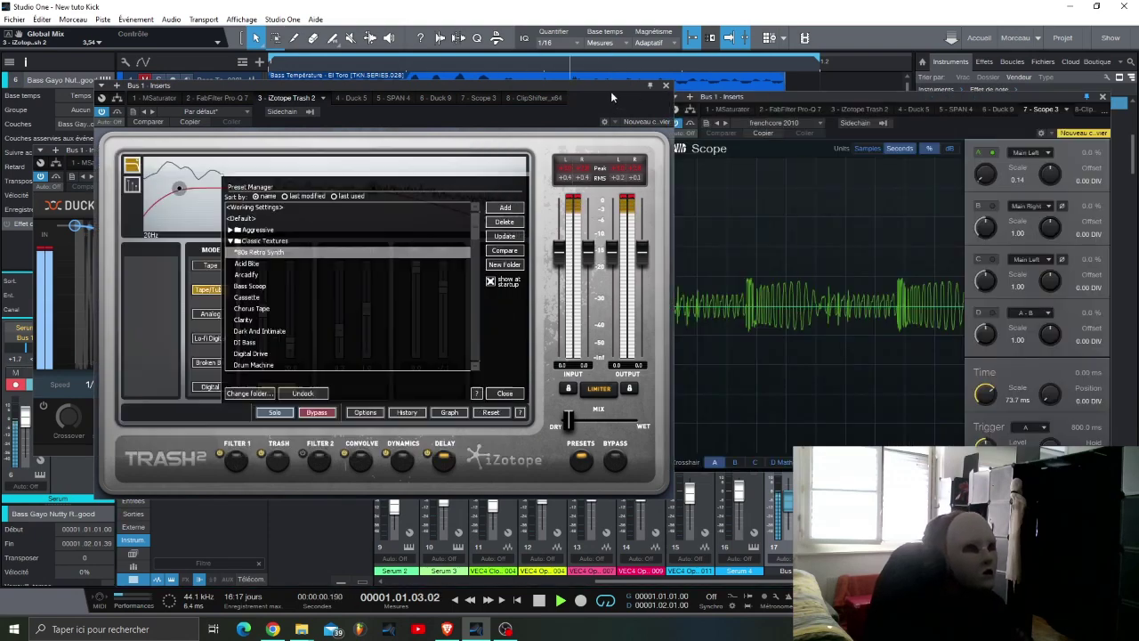
pyautogui.moveTo(611, 91); pyautogui.dragTo(568, 115)
pyautogui.click(623, 109)
pyautogui.moveTo(783, 96); pyautogui.dragTo(551, 85)
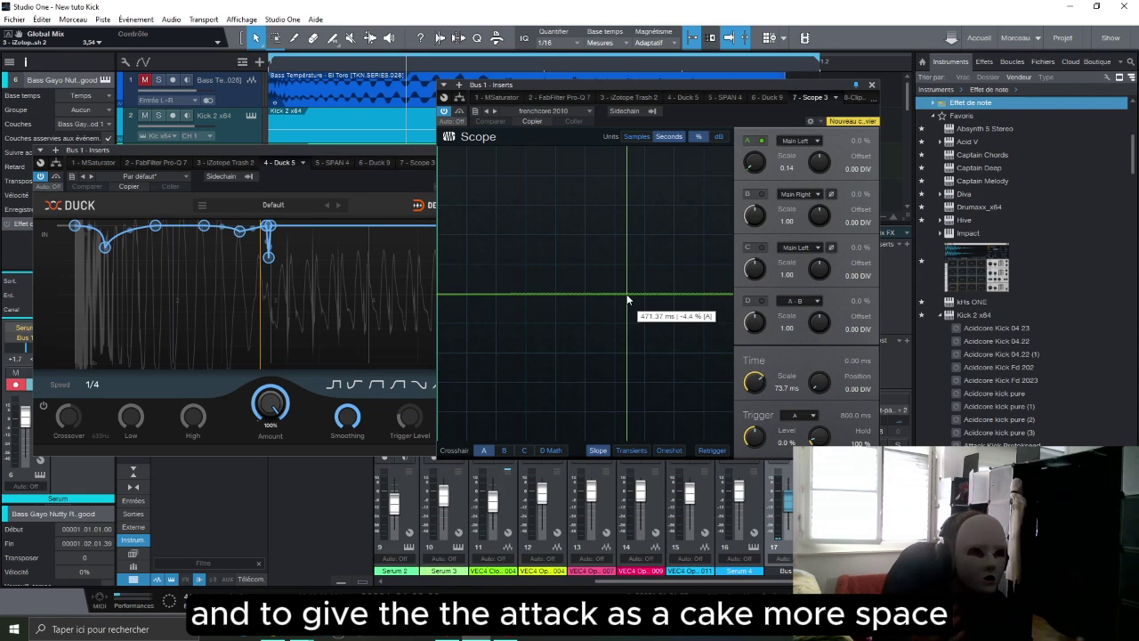
pyautogui.press('space')
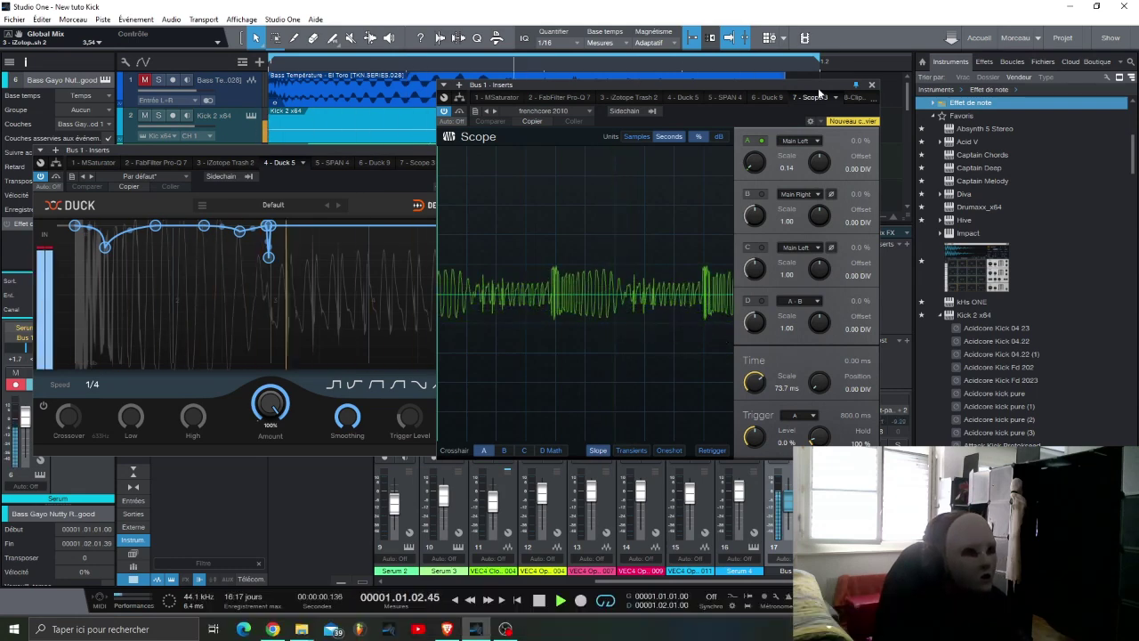
pyautogui.click(871, 86)
# Step: Close the Duck window, hide the Console, and zoom out over the song
pyautogui.click(501, 149)
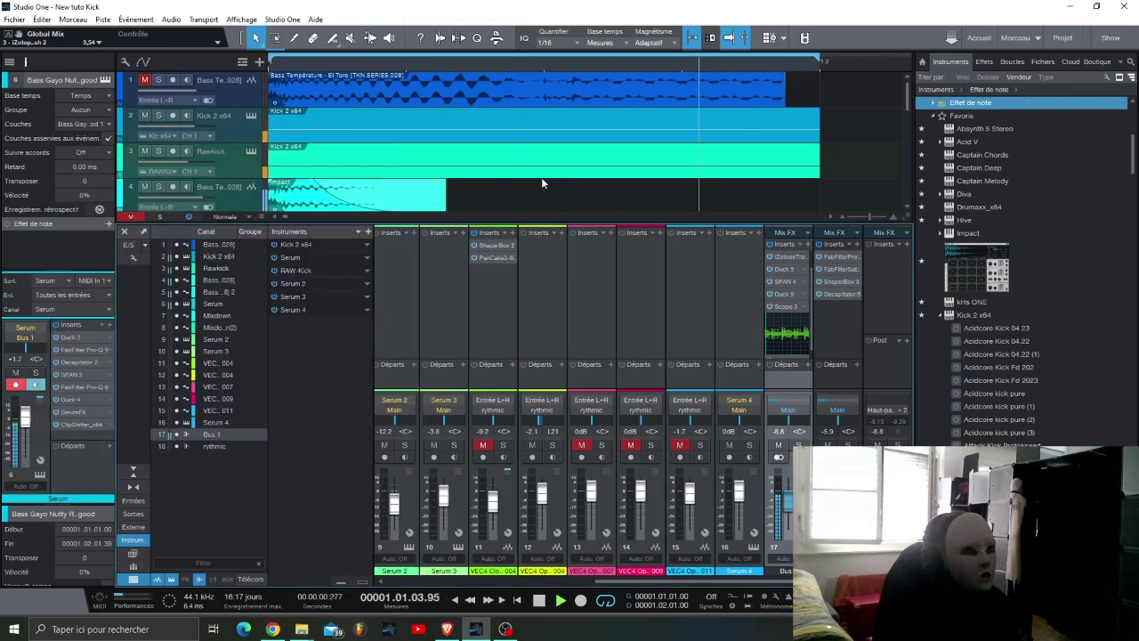
pyautogui.press('F3')
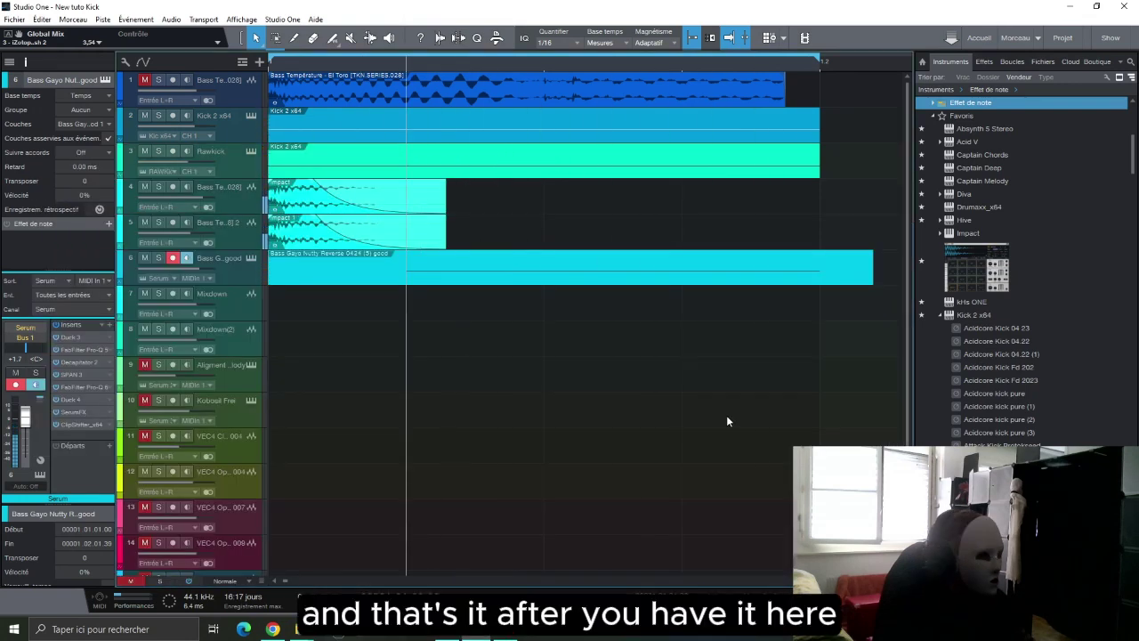
pyautogui.press('w')
pyautogui.press('w')
pyautogui.hotkey('shift', 'w')
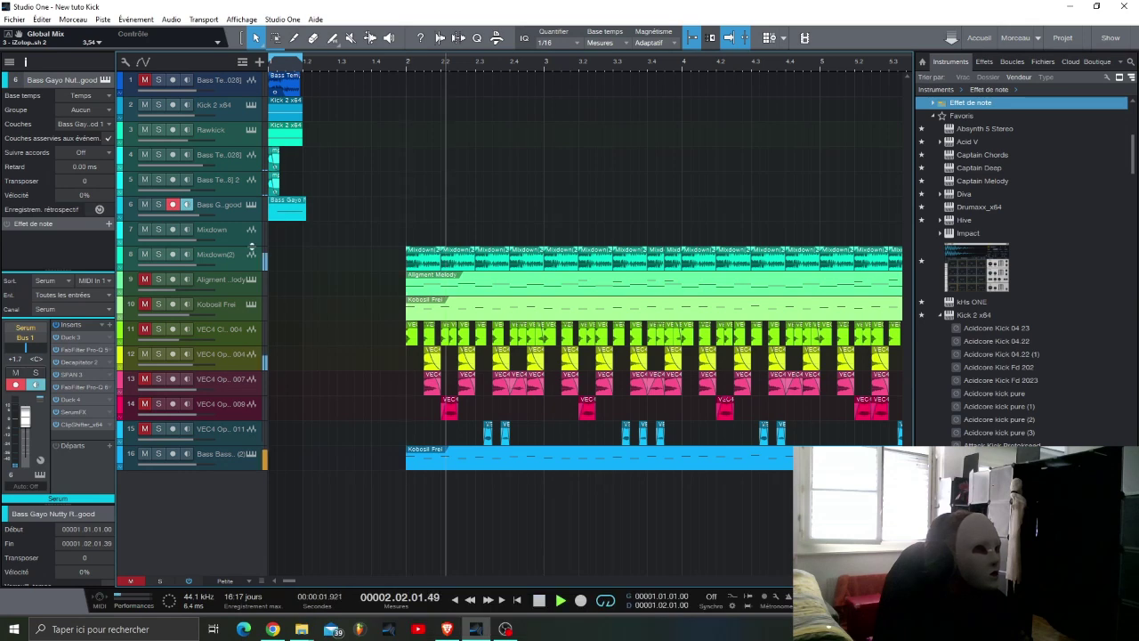
# Step: Loop playback over bars 2–10 using the VEC4 Open HH 004 event, zoomed on that range
pyautogui.click(205, 354)
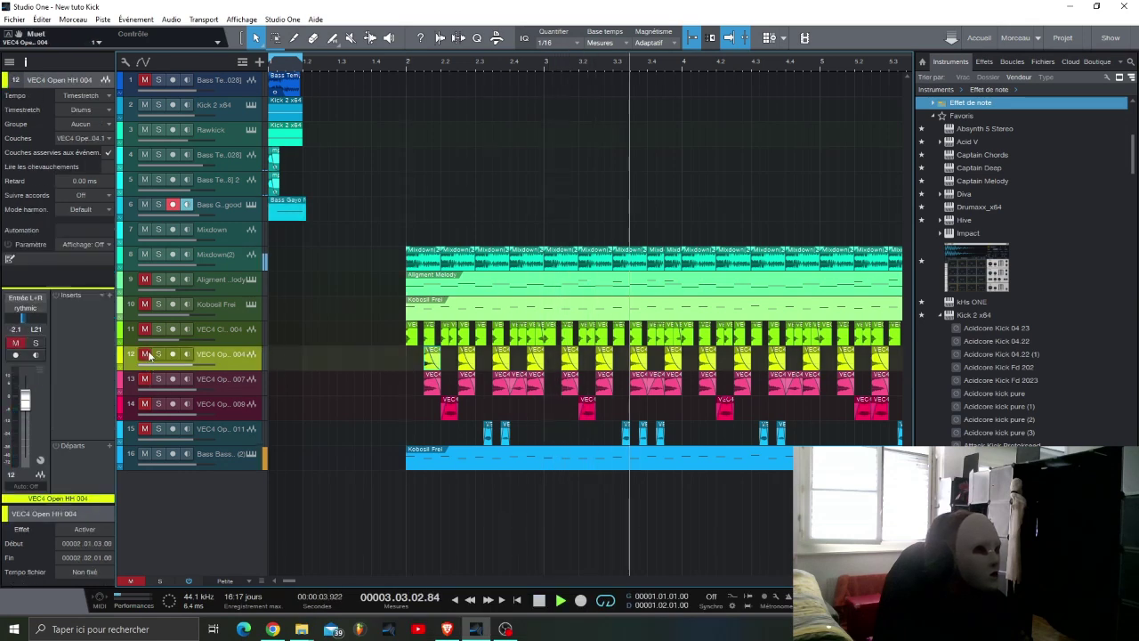
pyautogui.press('w')
pyautogui.press('w')
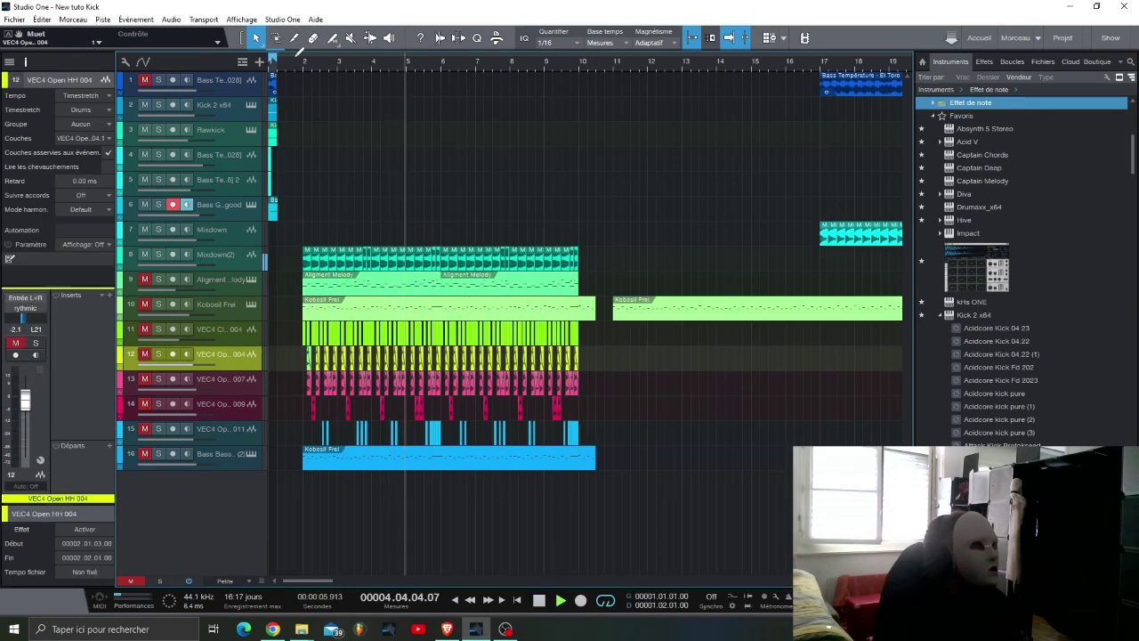
pyautogui.press('p')
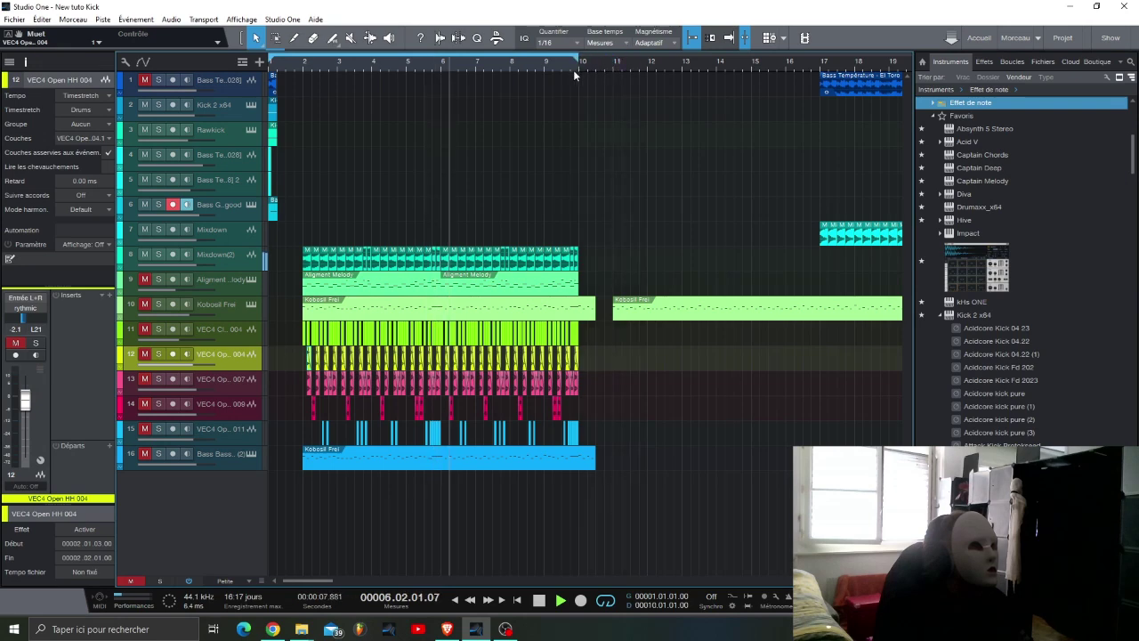
pyautogui.click(301, 68)
pyautogui.press('f')
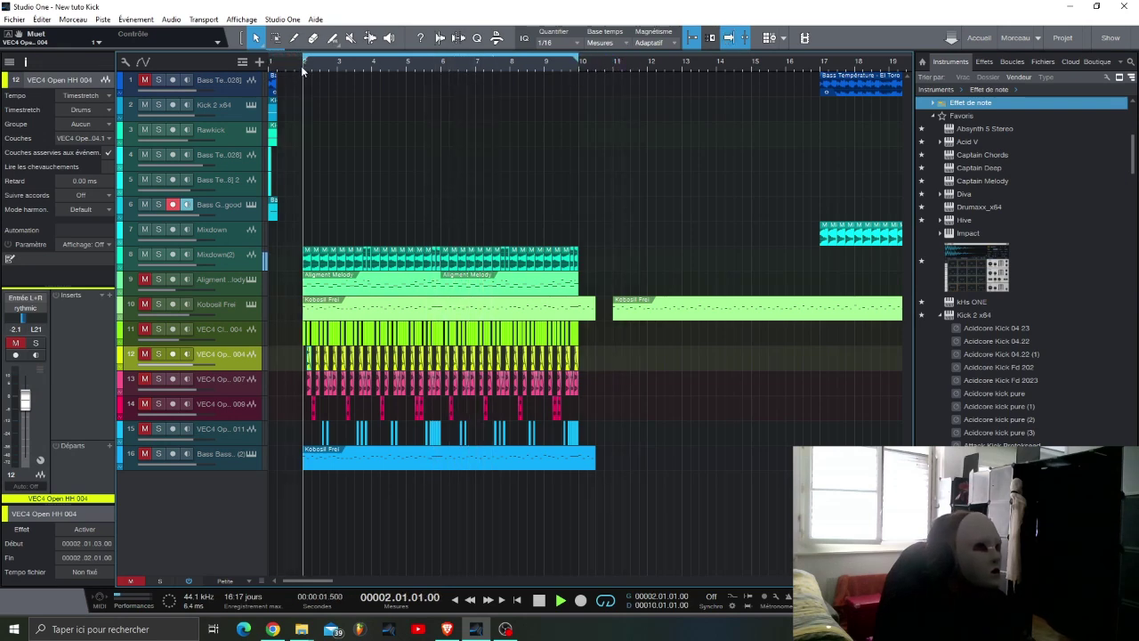
pyautogui.press('e')
pyautogui.hscroll(-2, 267, 293)
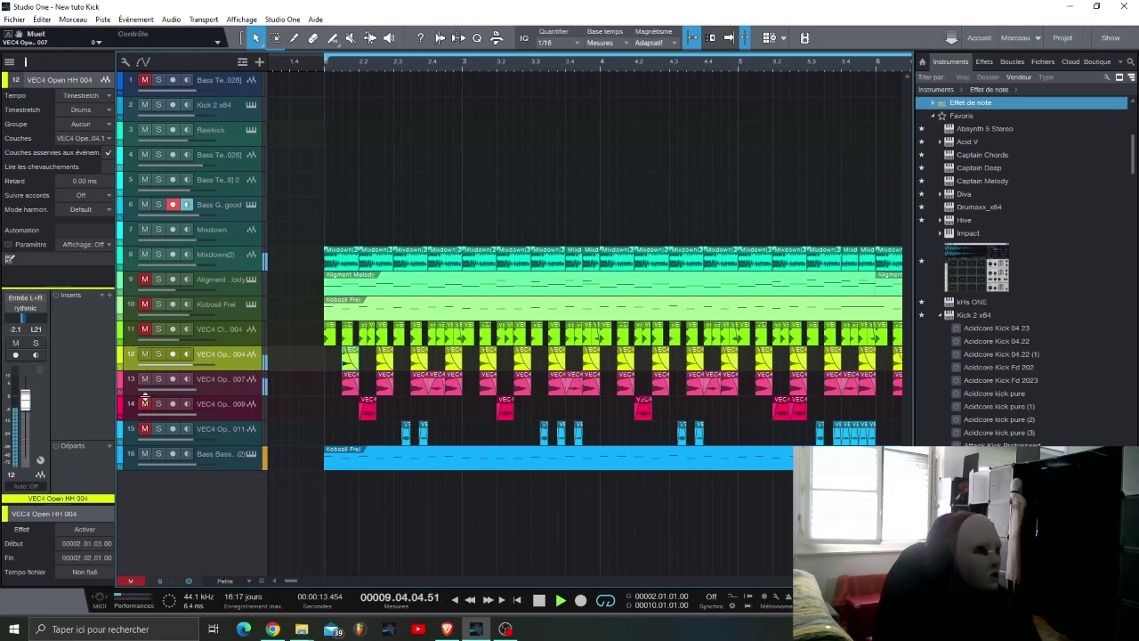
# Step: Unmute the Kobosil Frei track and zoom out to the whole song
pyautogui.click(210, 381)
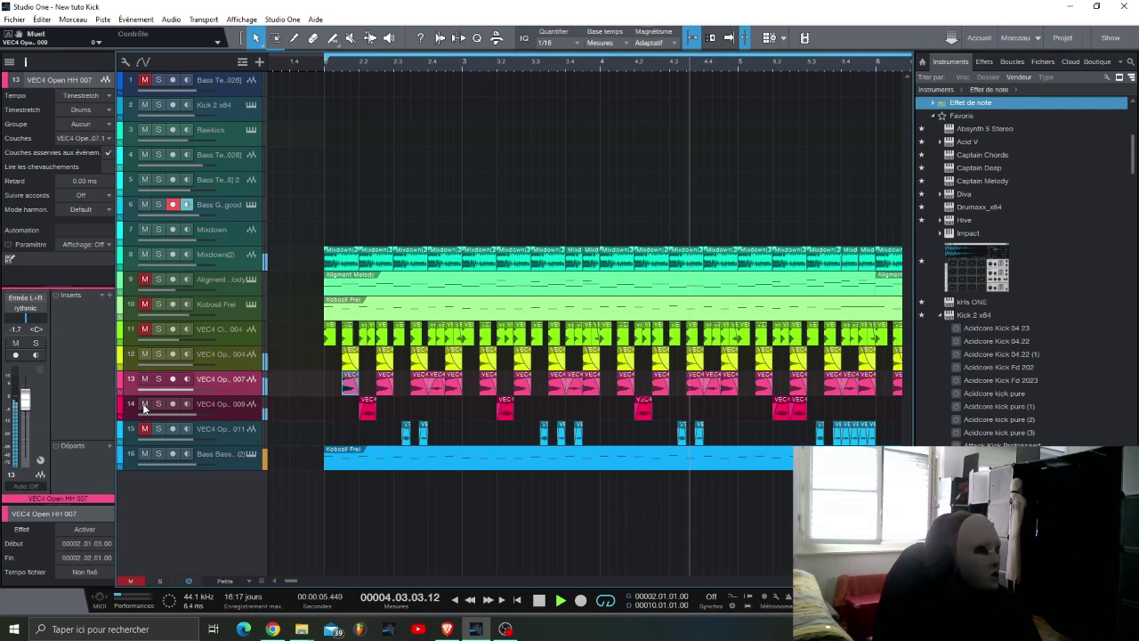
pyautogui.click(142, 308)
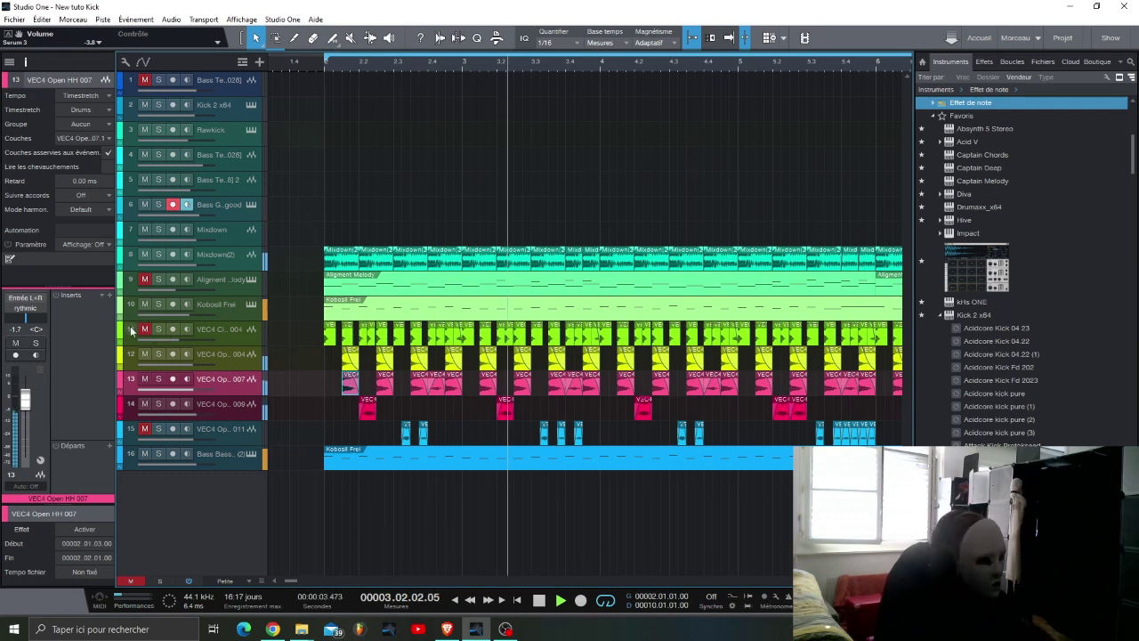
pyautogui.press('w')
pyautogui.press('w')
pyautogui.press('w')
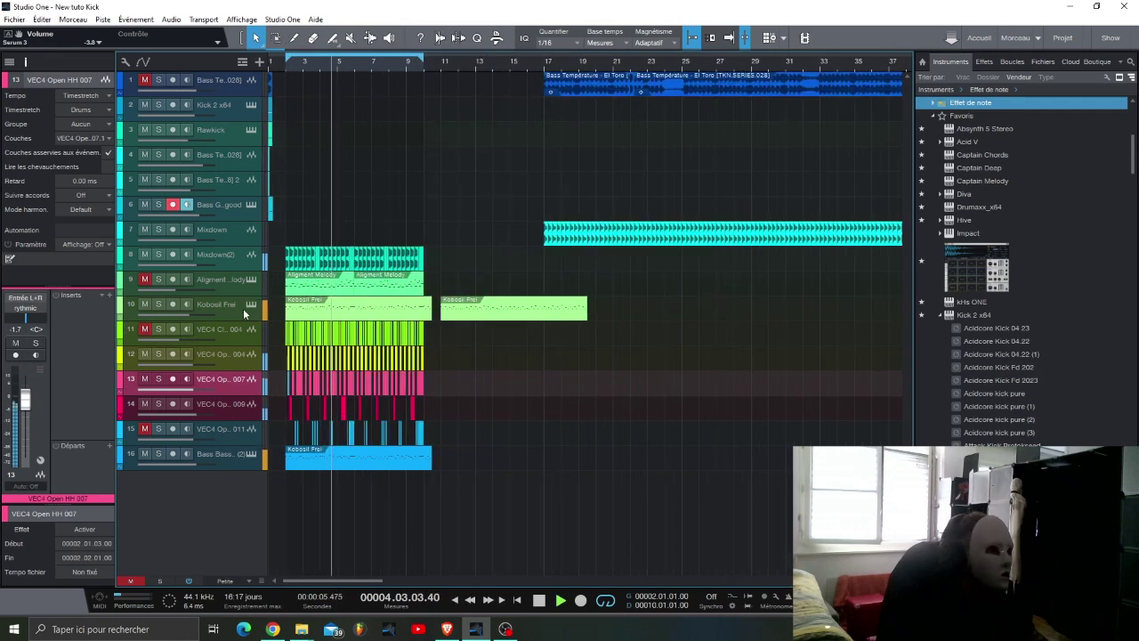
# Step: Stop playback at the bar 2 loop start and scroll back toward bar 1
pyautogui.press('e')
pyautogui.press('e')
pyautogui.press('space')
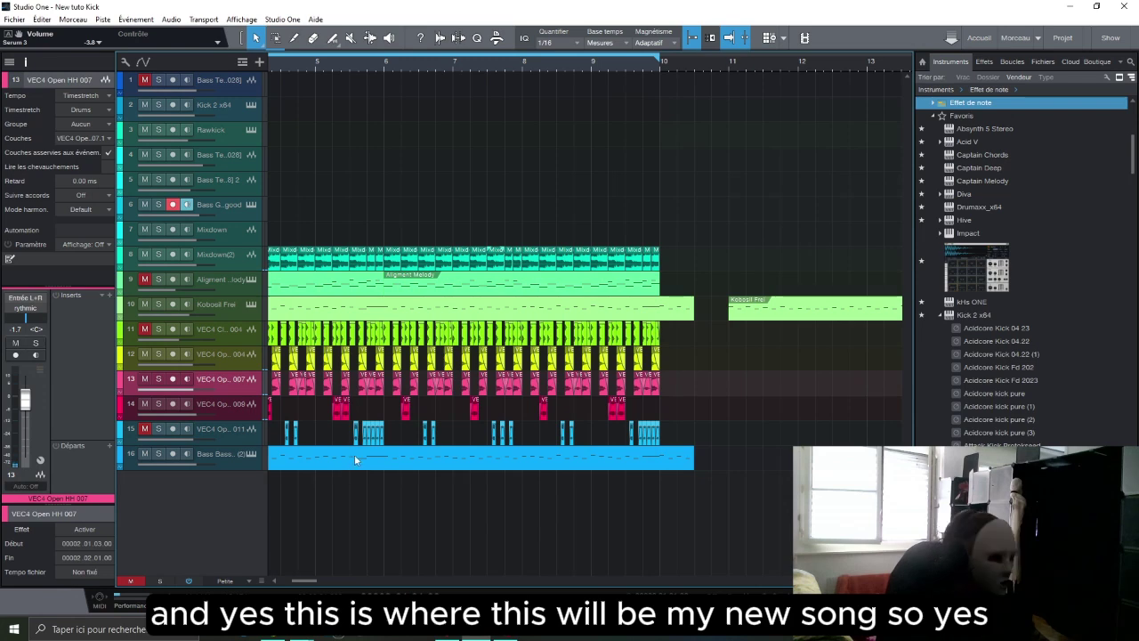
pyautogui.hscroll(-4, 428, 386)
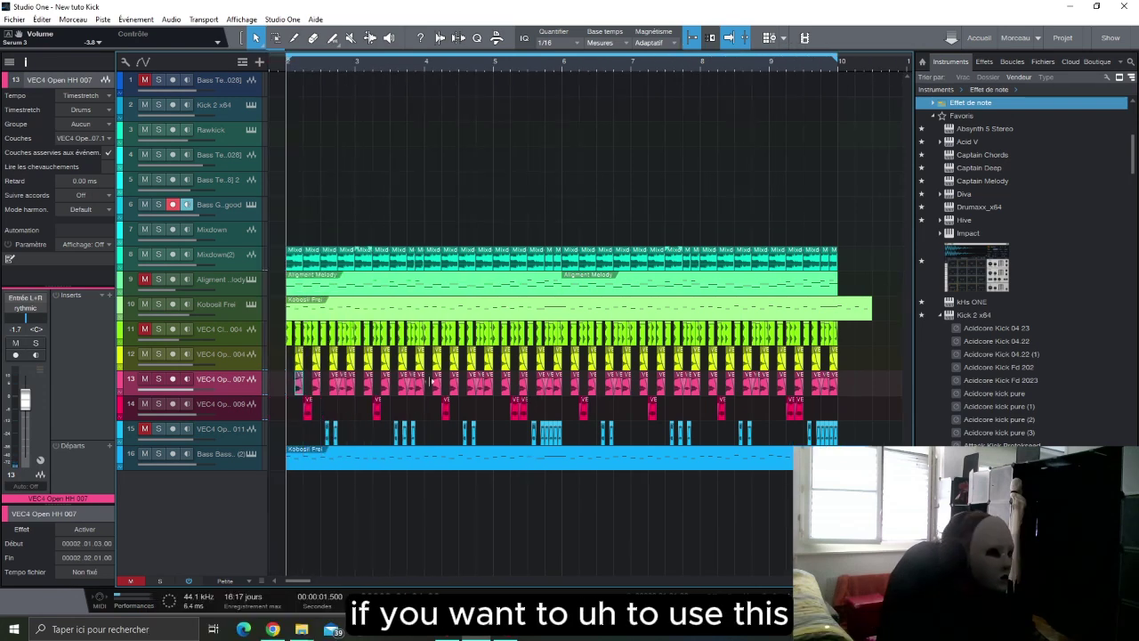
pyautogui.hscroll(-2, 428, 369)
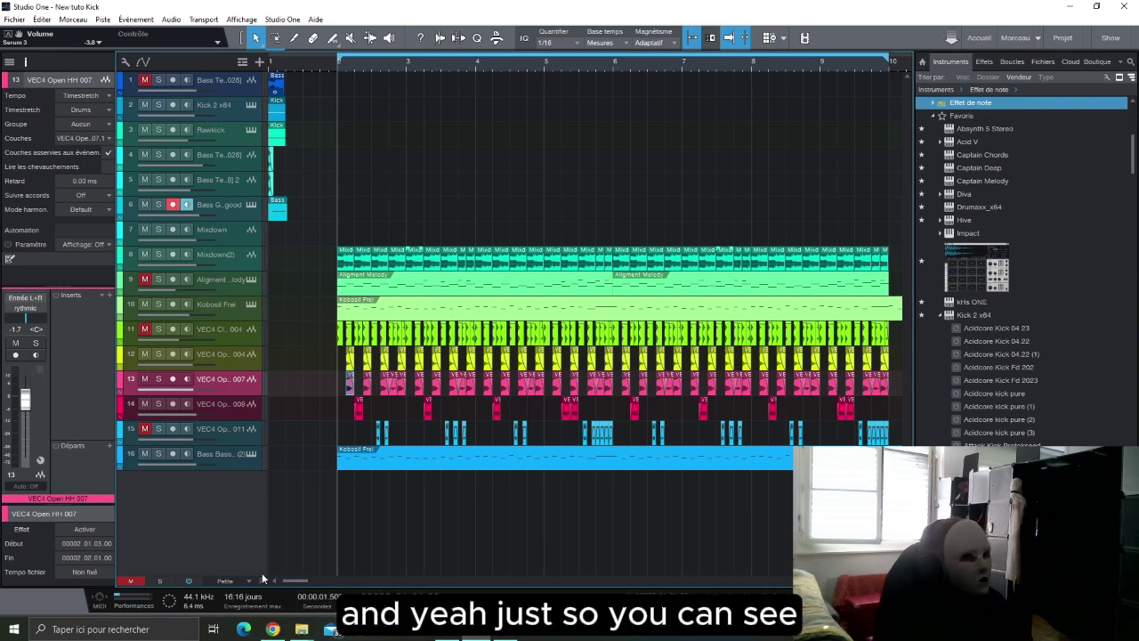
# Step: Show the 01 - NeoRave Tekno folder in File Explorer, then bring up the HardTekno vol1 product page
pyautogui.moveTo(301, 629)
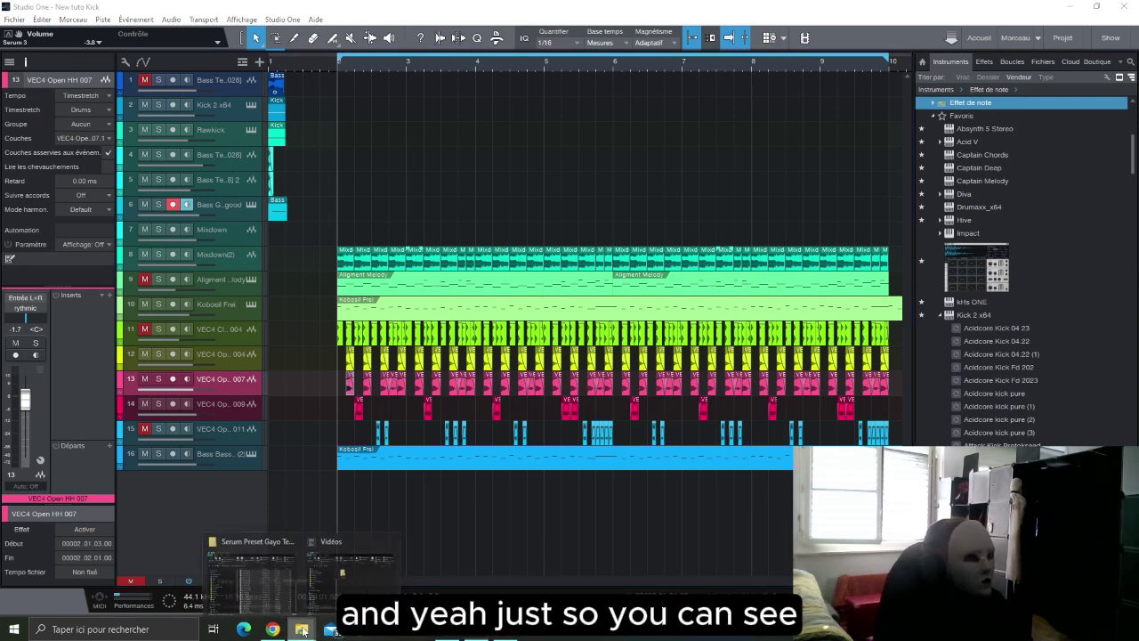
pyautogui.click(272, 579)
pyautogui.click(591, 220)
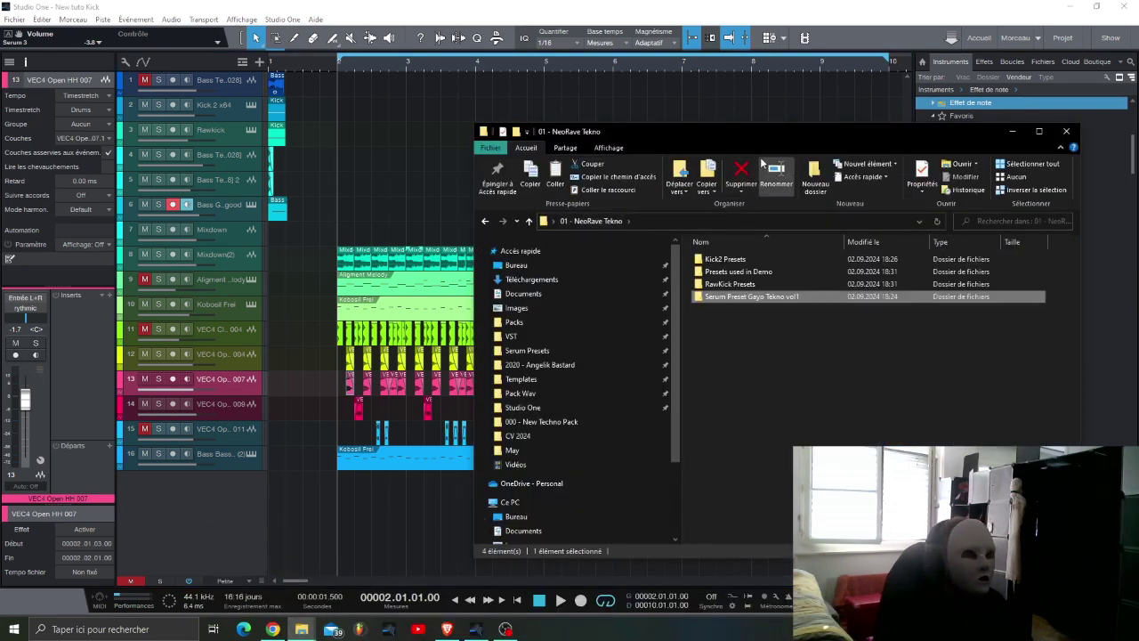
pyautogui.moveTo(760, 138); pyautogui.dragTo(581, 87)
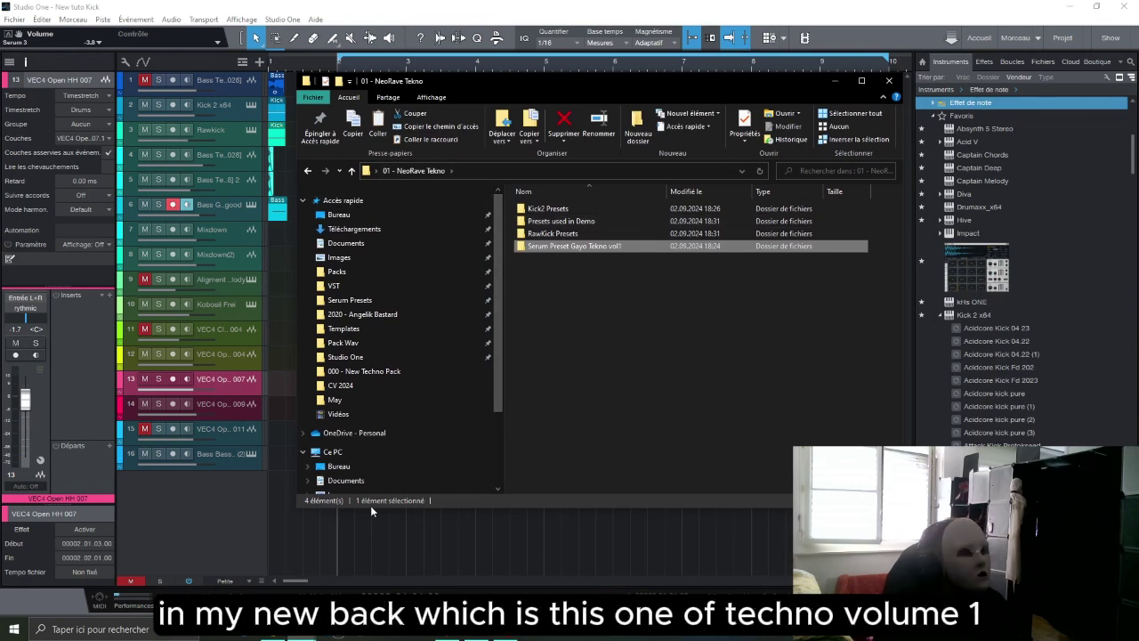
pyautogui.click(274, 636)
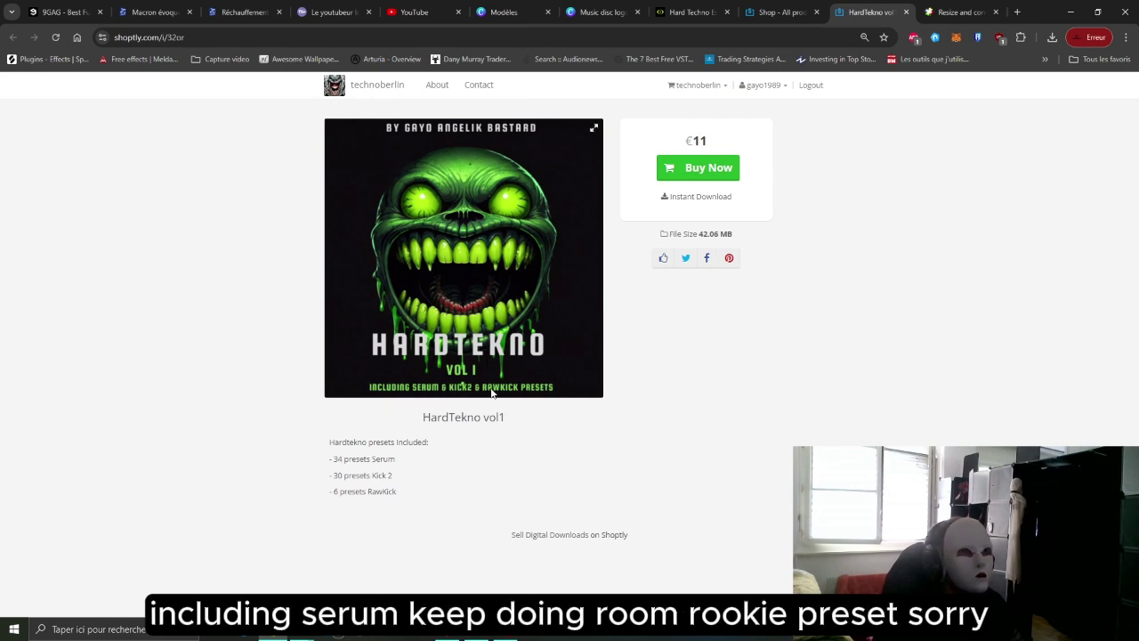
# Step: Hide the browser and look through the Serum, Presets used in Demo and Kick2 Presets folders
pyautogui.click(1070, 12)
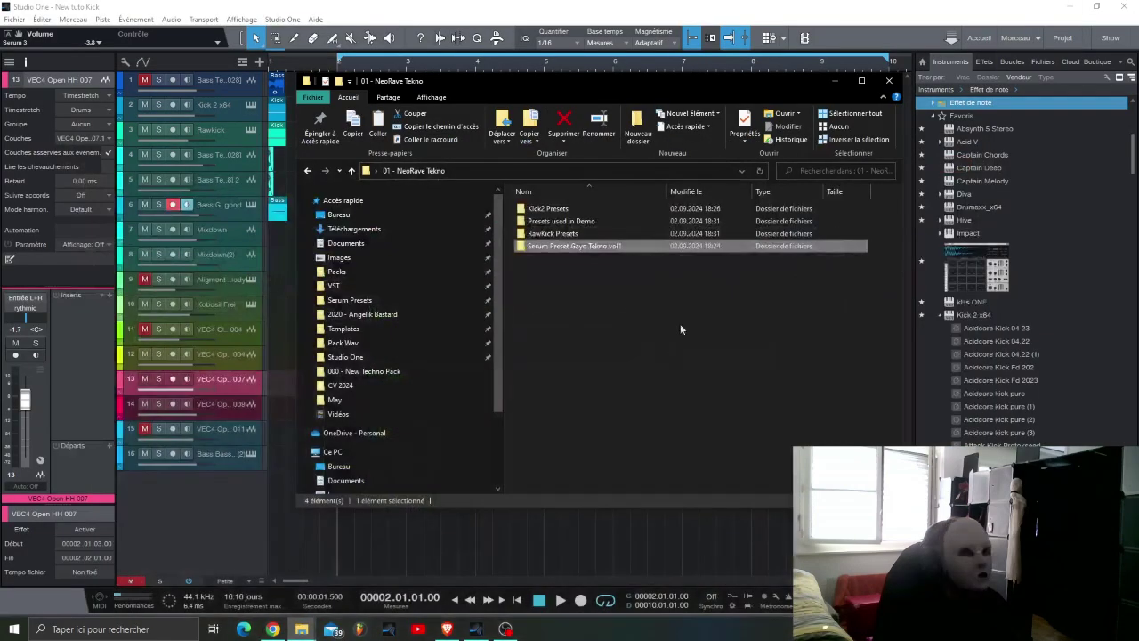
pyautogui.doubleClick(574, 247)
pyautogui.click(436, 171)
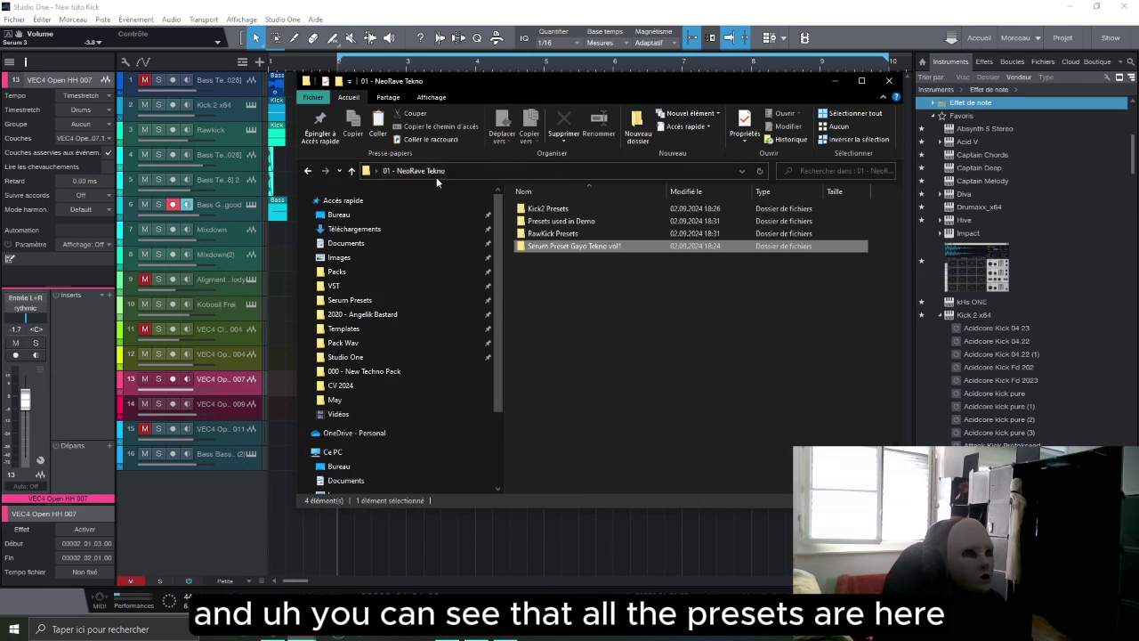
pyautogui.doubleClick(560, 220)
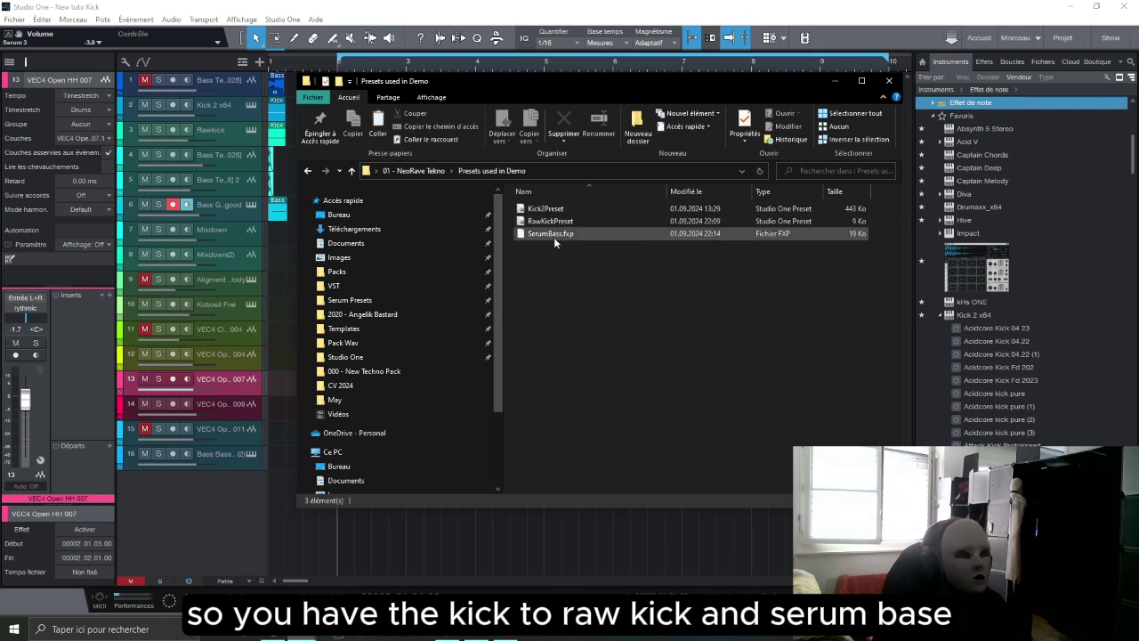
pyautogui.click(436, 171)
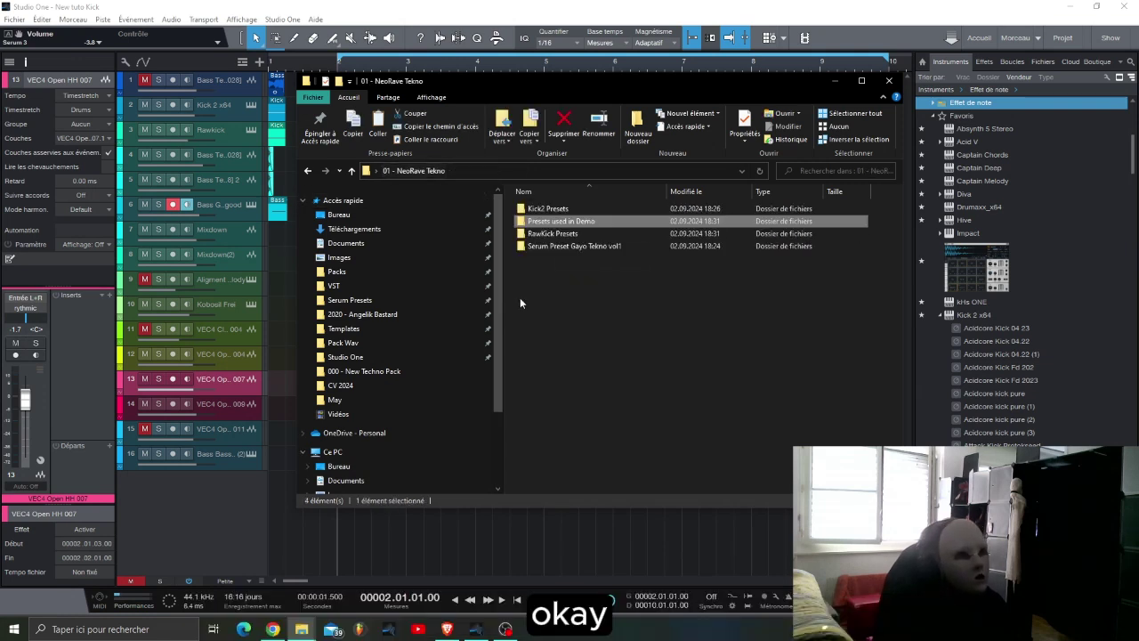
pyautogui.doubleClick(562, 208)
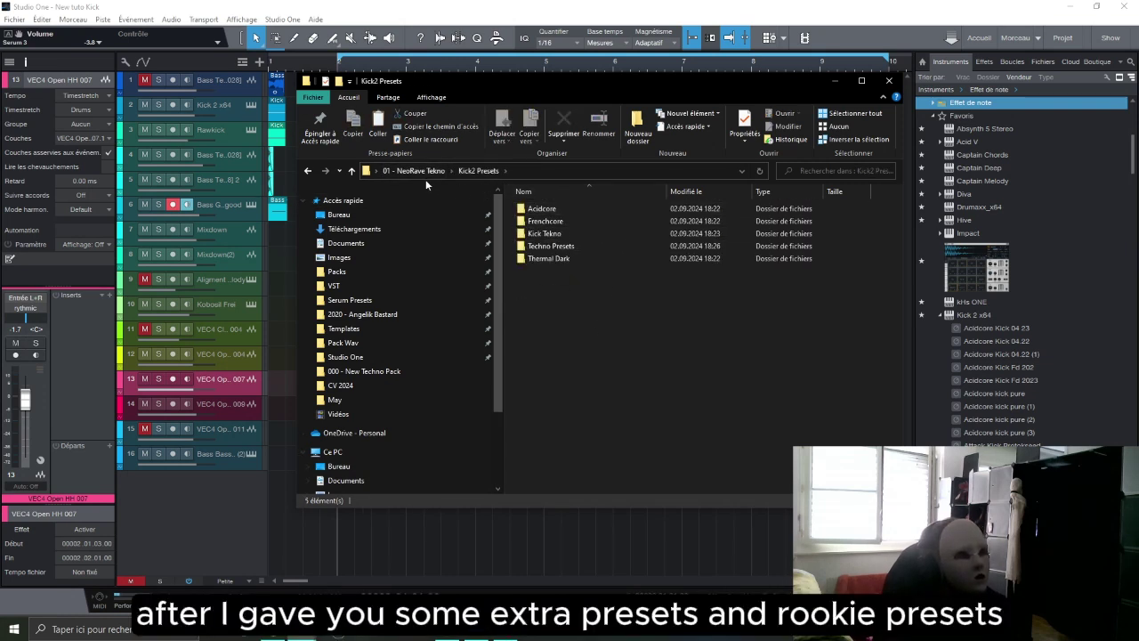
pyautogui.click(417, 171)
# Step: Look through the RawKick Presets and 34-preset Serum folders, then bring OBS forward
pyautogui.doubleClick(565, 233)
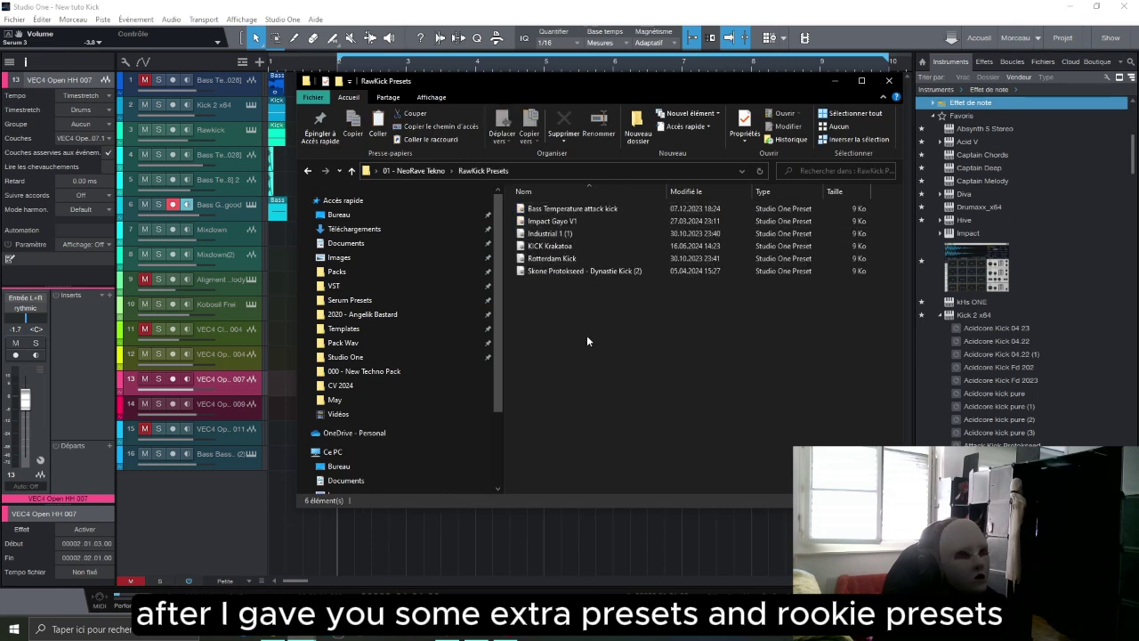
pyautogui.click(414, 170)
pyautogui.doubleClick(587, 246)
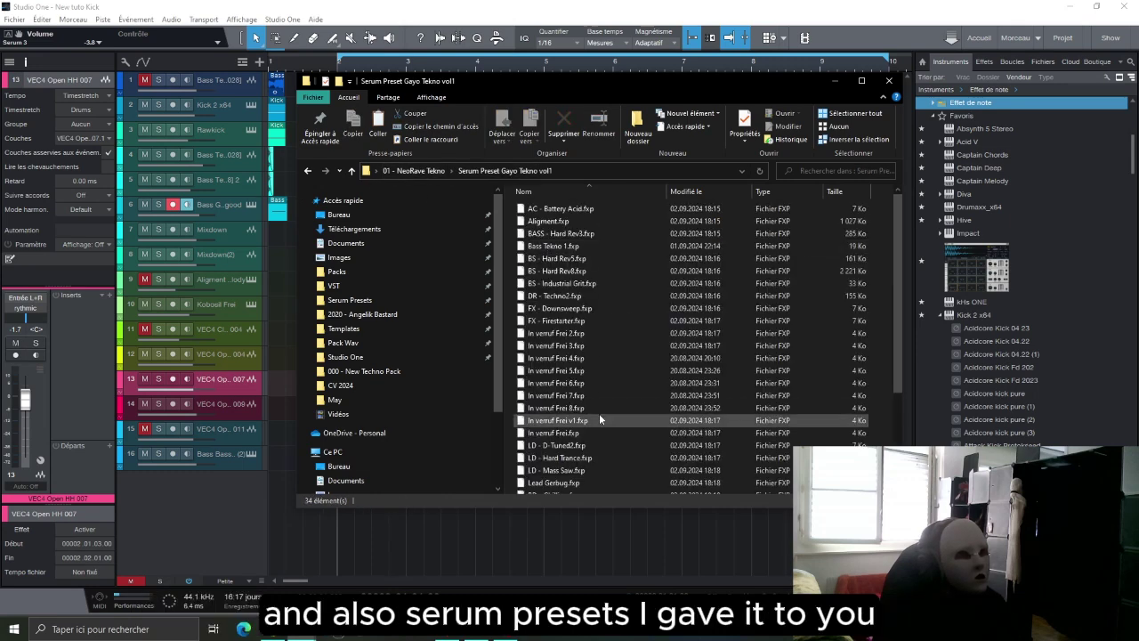
pyautogui.scroll(2, 623, 427)
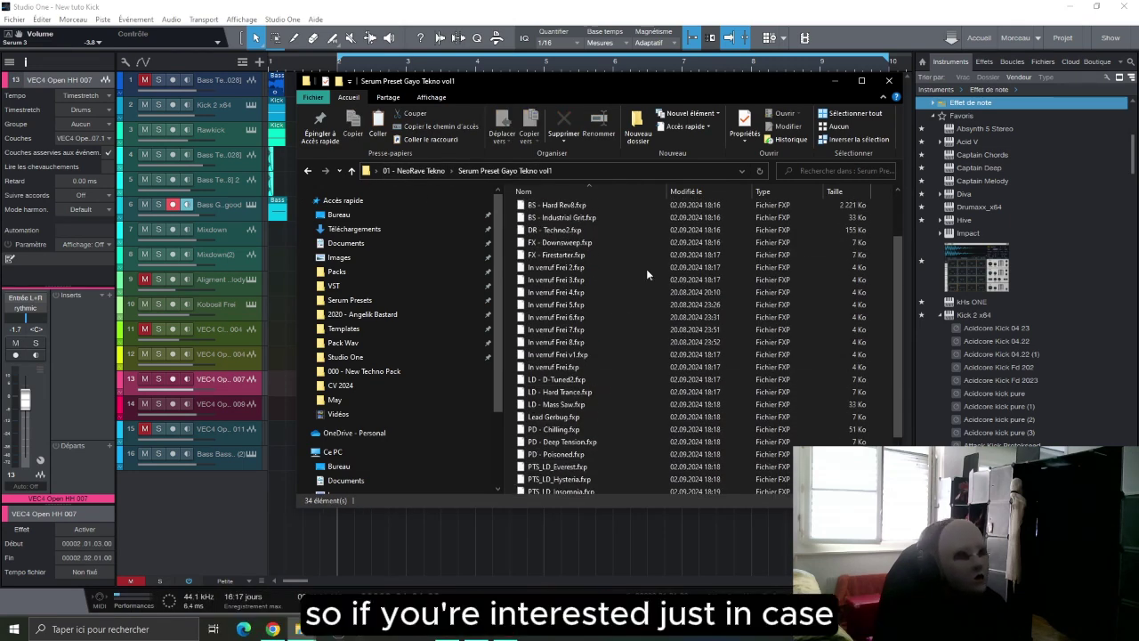
pyautogui.click(425, 171)
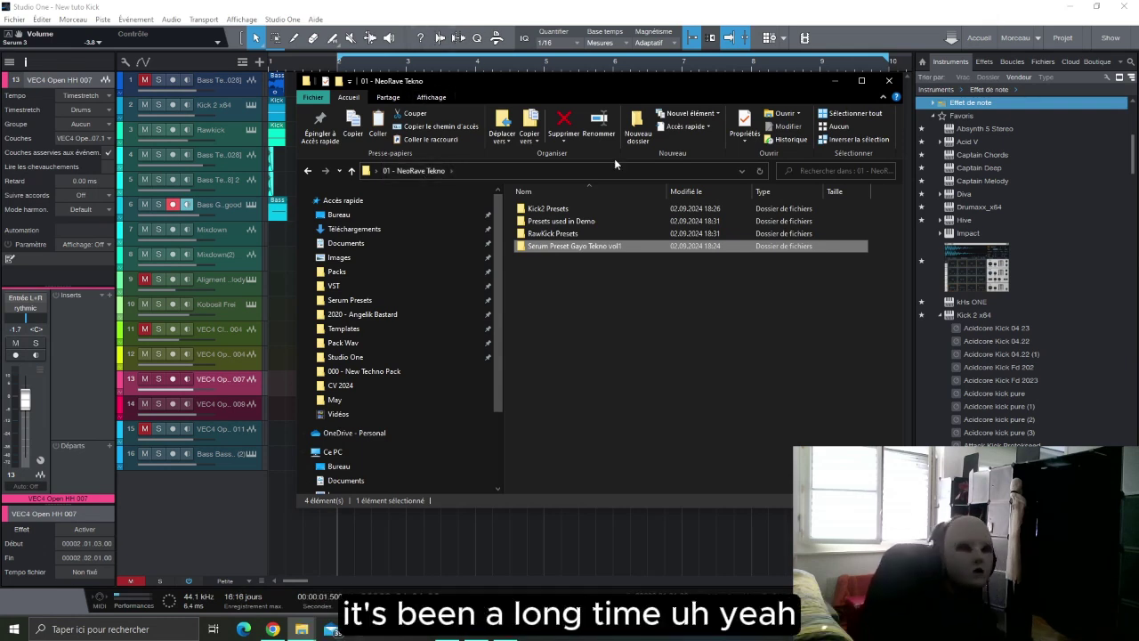
pyautogui.moveTo(504, 629)
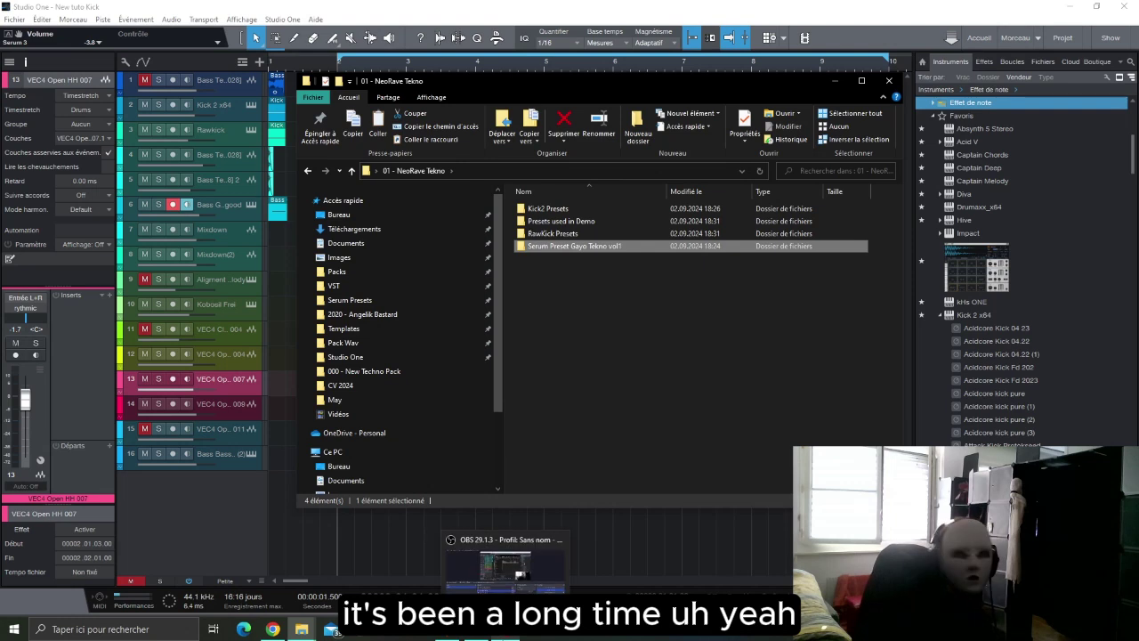
pyautogui.click(503, 637)
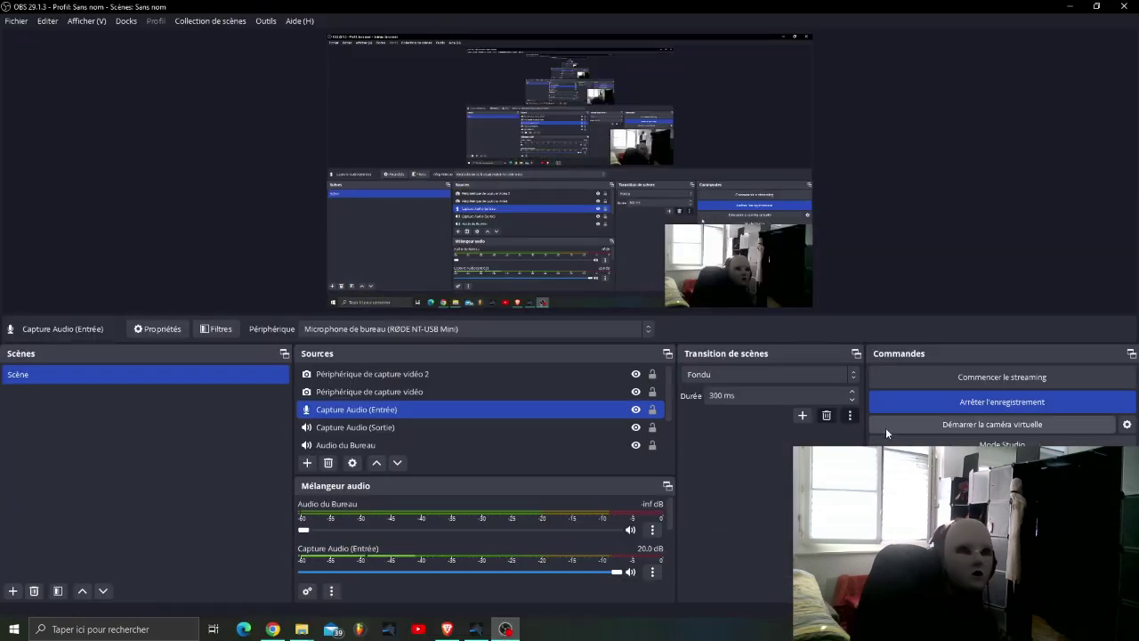